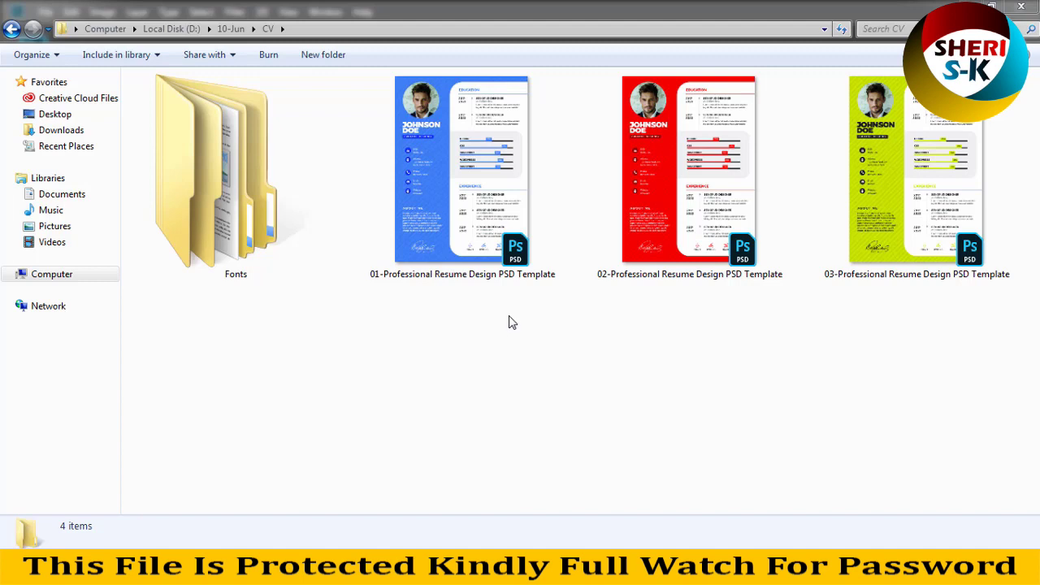
- Drag the red 02-Professional Resume Design PSD Template from the CV folder into Photoshop
{"action": "left_click_drag", "start_coordinate": [644, 215], "coordinate": [378, 299]}
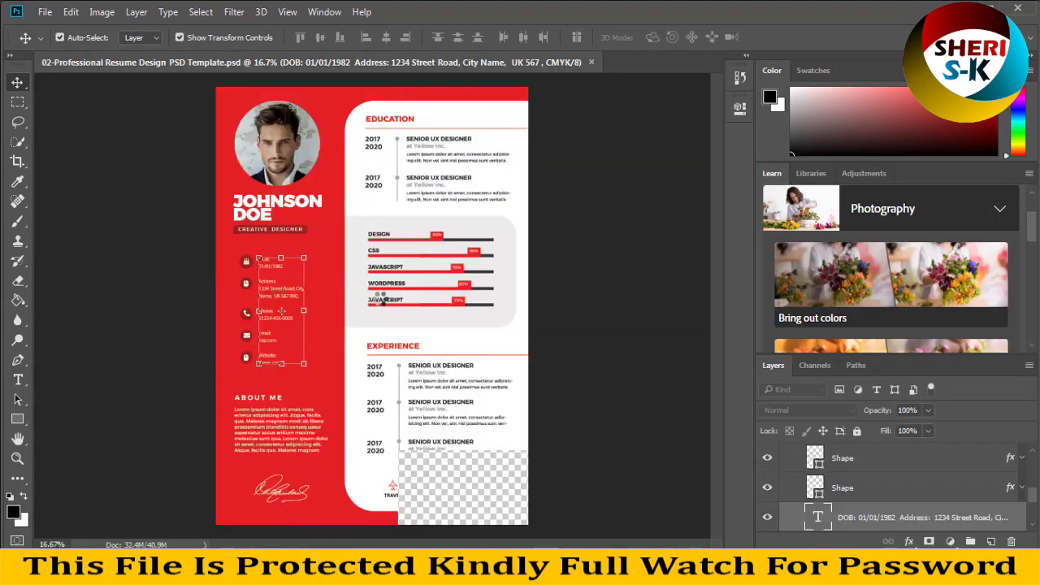
- Try editing the JOHNSON DOE name, cancel the missing Montserrat Black warning, and return to the CV folder
{"action": "left_click", "coordinate": [284, 208]}
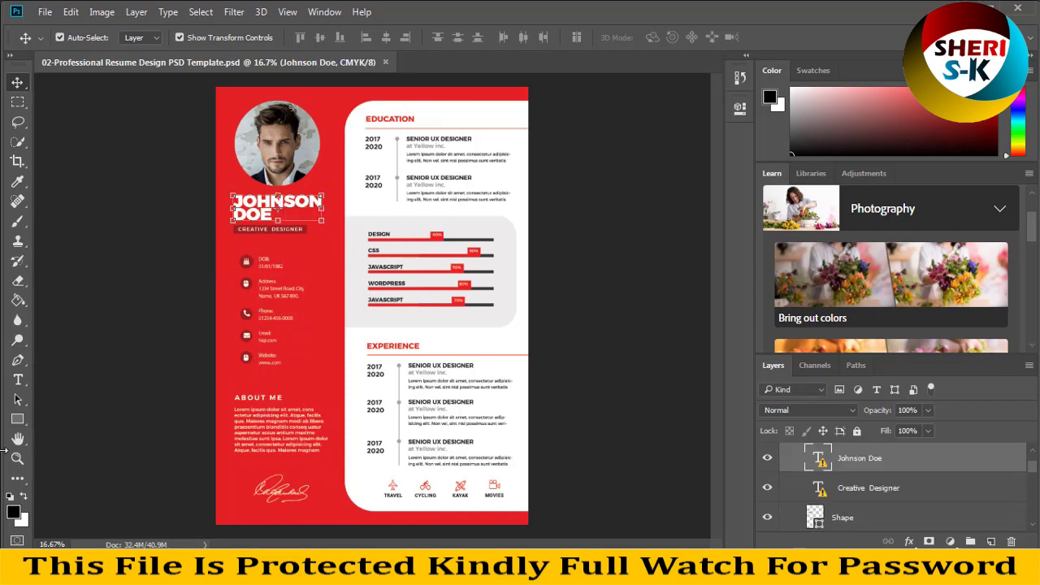
{"action": "left_click", "coordinate": [18, 380]}
{"action": "left_click", "coordinate": [253, 208]}
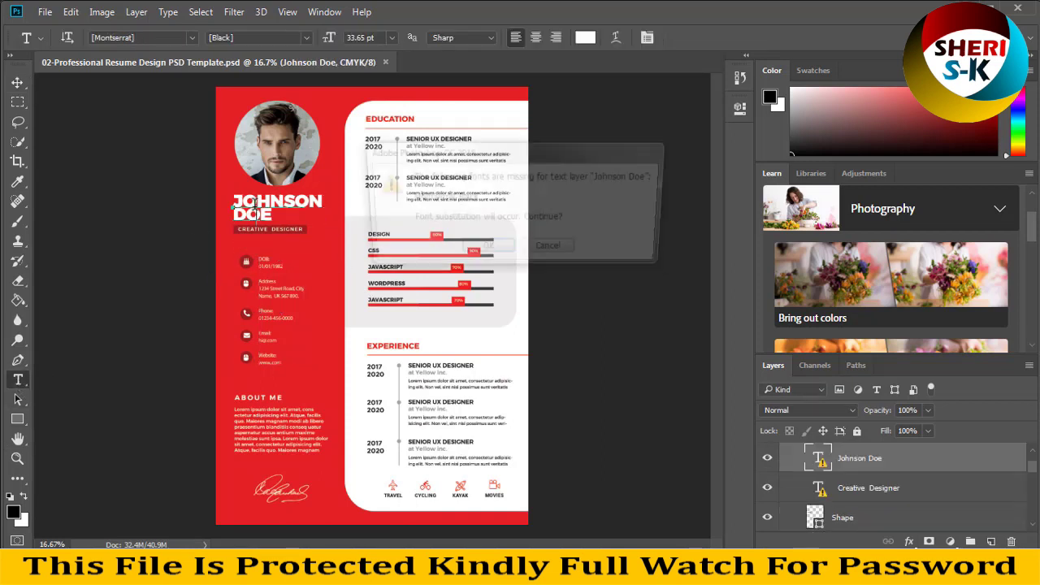
{"action": "left_click", "coordinate": [553, 253]}
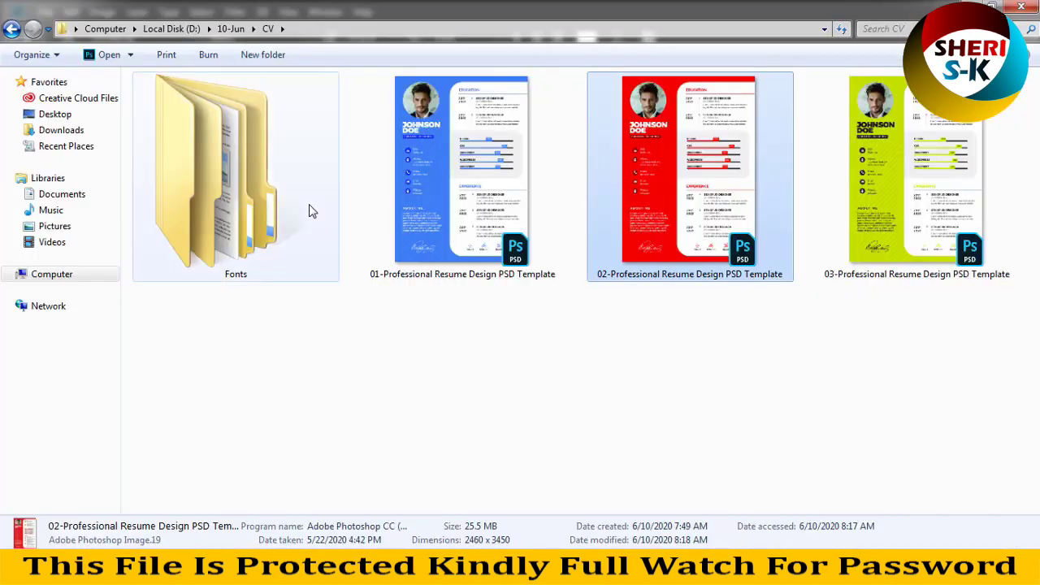
{"action": "double_click", "coordinate": [312, 209]}
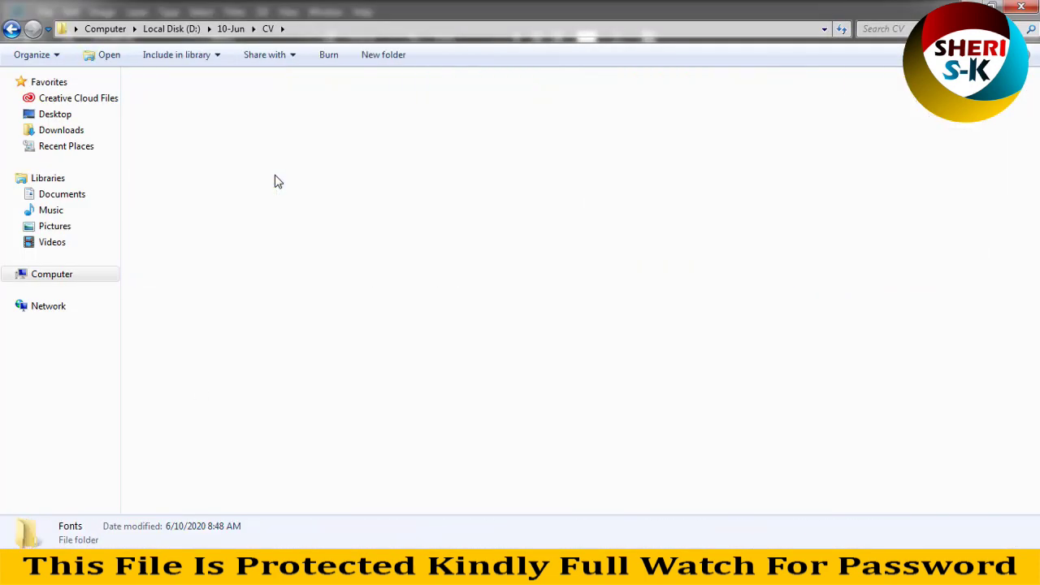
- From Fonts > Montserrat.zip, install Montserrat-Black.ttf, then close the font preview and WinRAR
{"action": "left_click", "coordinate": [173, 160]}
{"action": "double_click", "coordinate": [172, 157]}
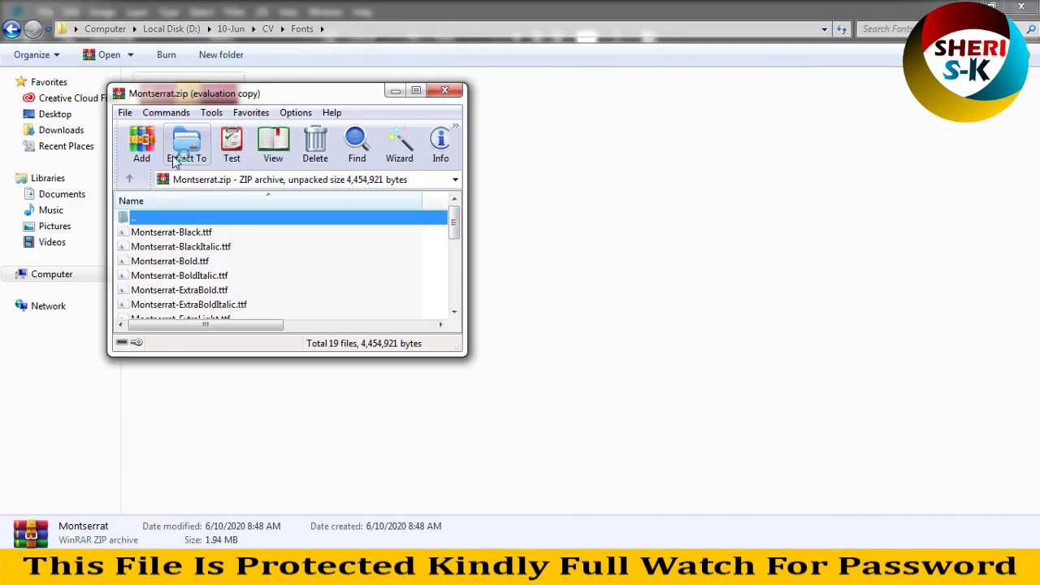
{"action": "double_click", "coordinate": [193, 234]}
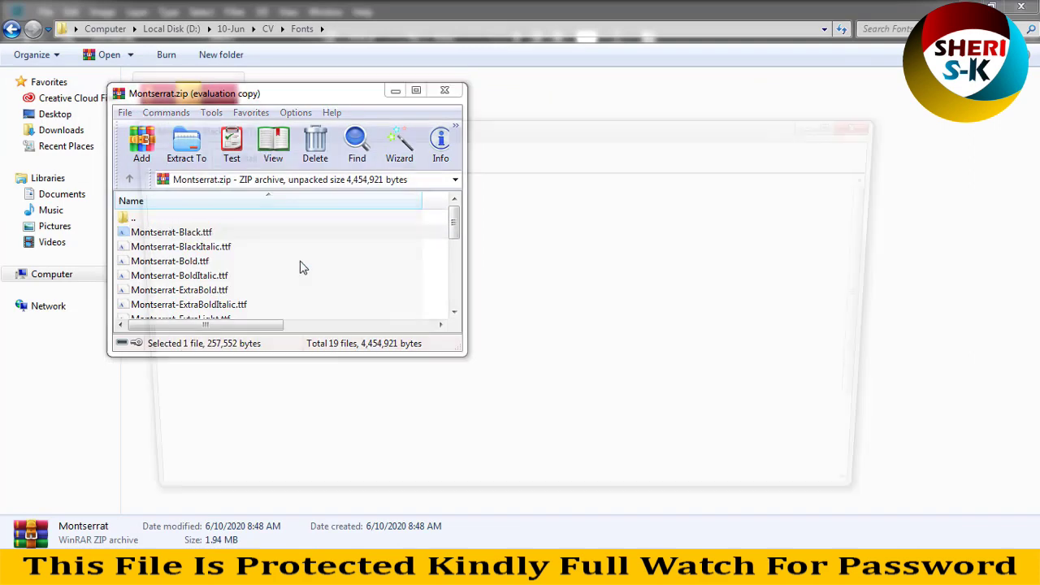
{"action": "left_click", "coordinate": [230, 156]}
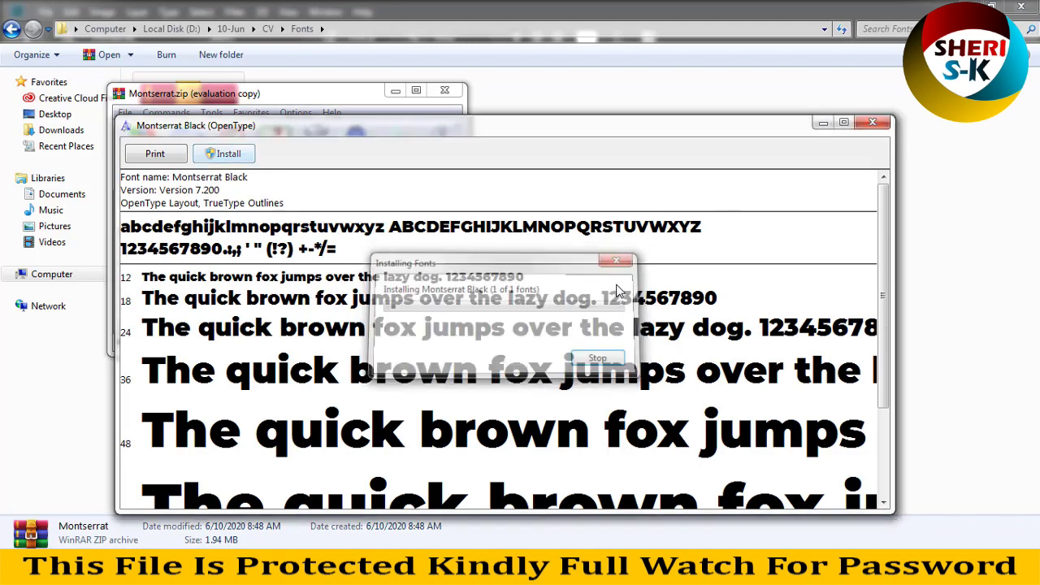
{"action": "left_click", "coordinate": [872, 122]}
{"action": "left_click", "coordinate": [444, 90]}
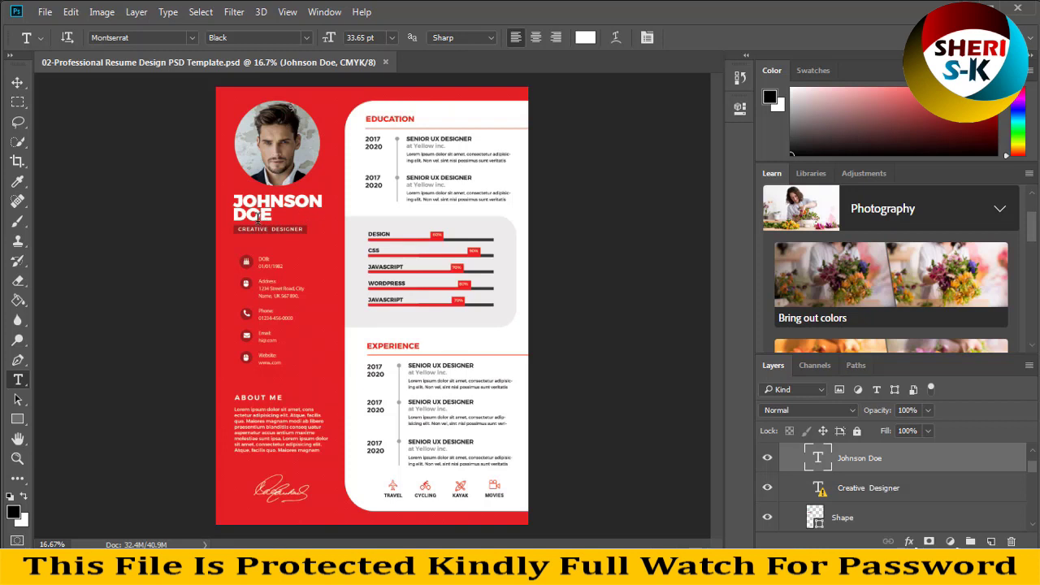
- Select the whole JOHNSON DOE heading, type the owner's name over it, and commit the edit
{"action": "left_click", "coordinate": [258, 216]}
{"action": "left_click_drag", "start_coordinate": [262, 216], "coordinate": [238, 197]}
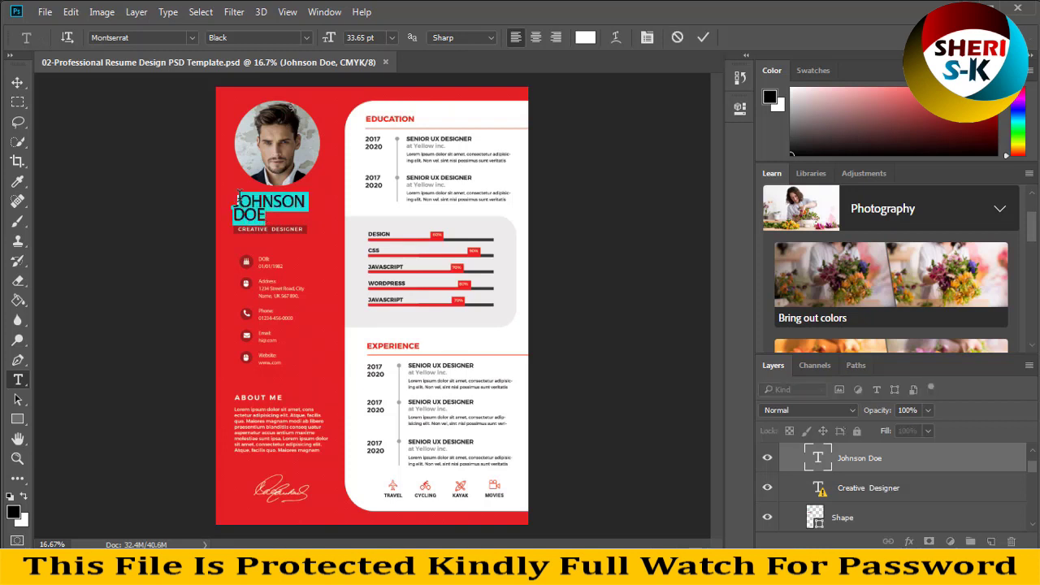
{"action": "type", "text": "J"}
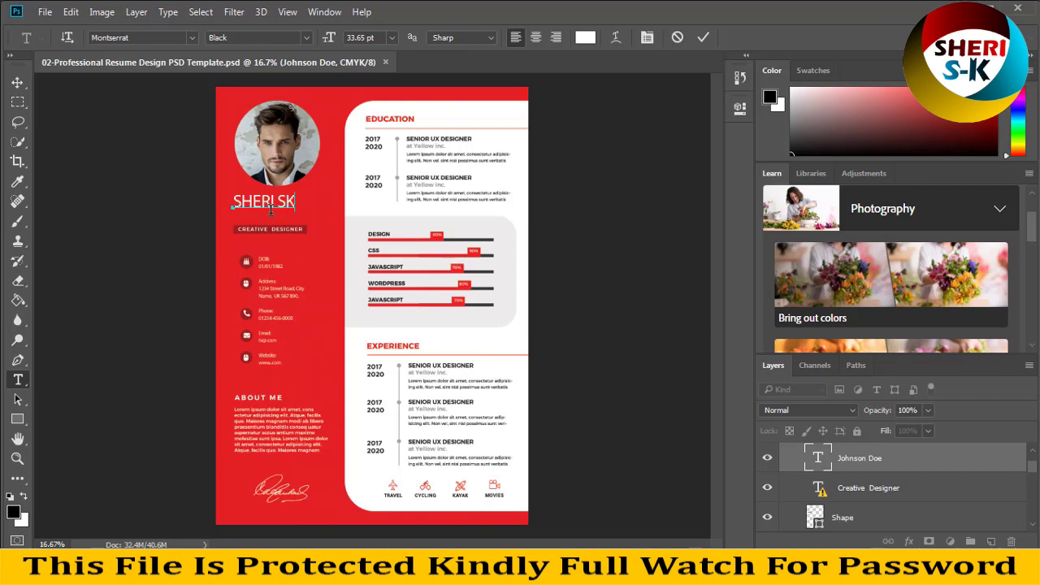
{"action": "left_click", "coordinate": [28, 107]}
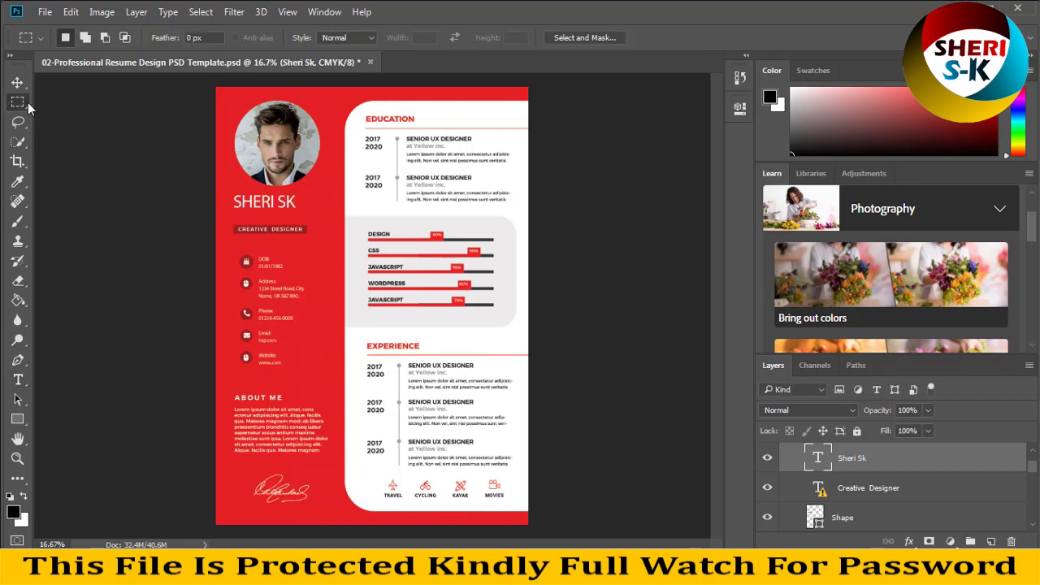
- Zoom to 50% on the contact block and put the owner's site name into the website line
{"action": "key", "text": "ctrl+plus"}
{"action": "key", "text": "ctrl+plus"}
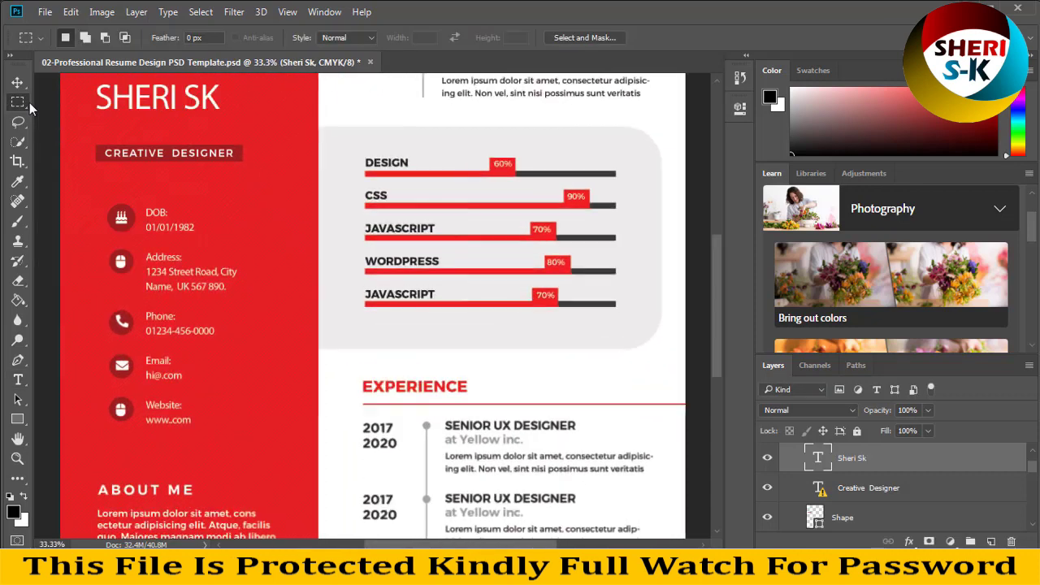
{"action": "left_click_drag", "start_coordinate": [252, 235], "coordinate": [336, 176]}
{"action": "key", "text": "ctrl+plus"}
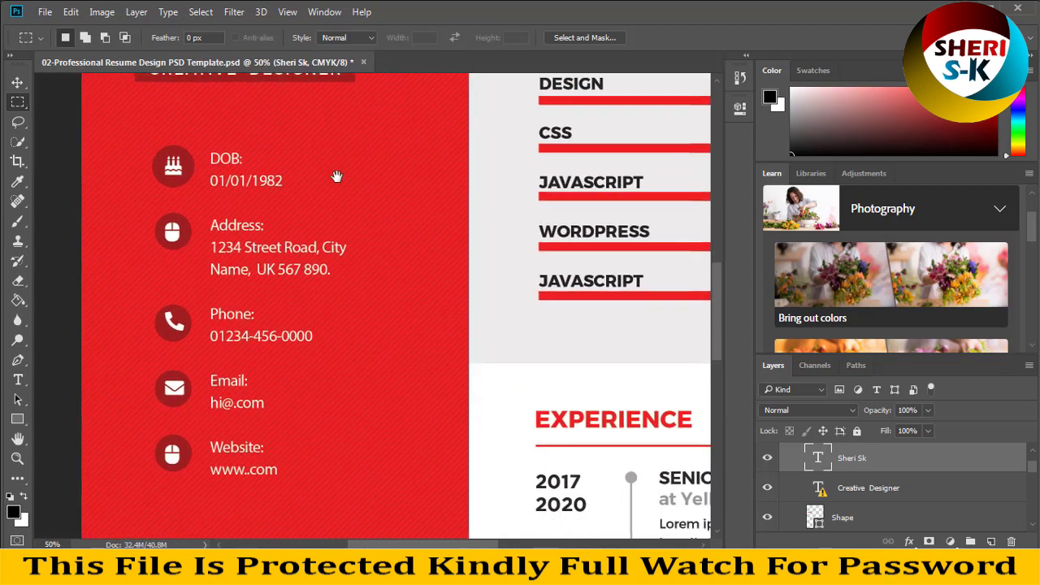
{"action": "left_click_drag", "start_coordinate": [284, 339], "coordinate": [270, 328]}
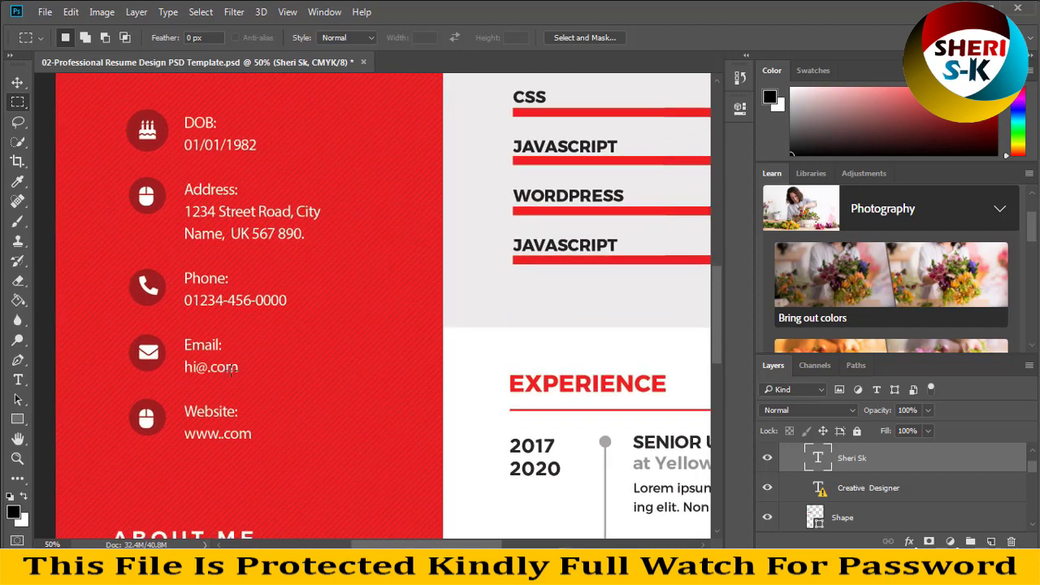
{"action": "left_click", "coordinate": [18, 379]}
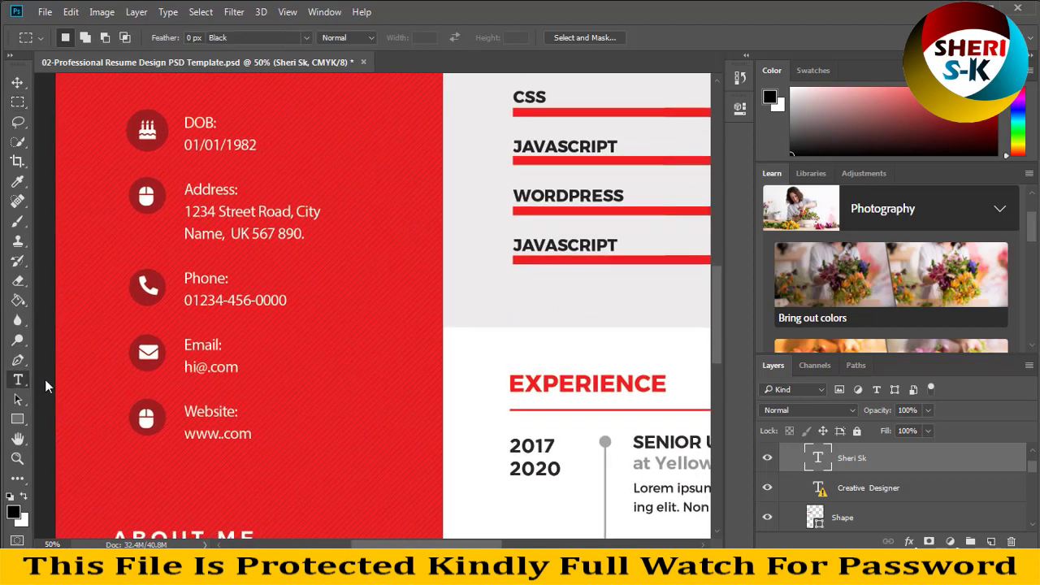
{"action": "left_click", "coordinate": [218, 432]}
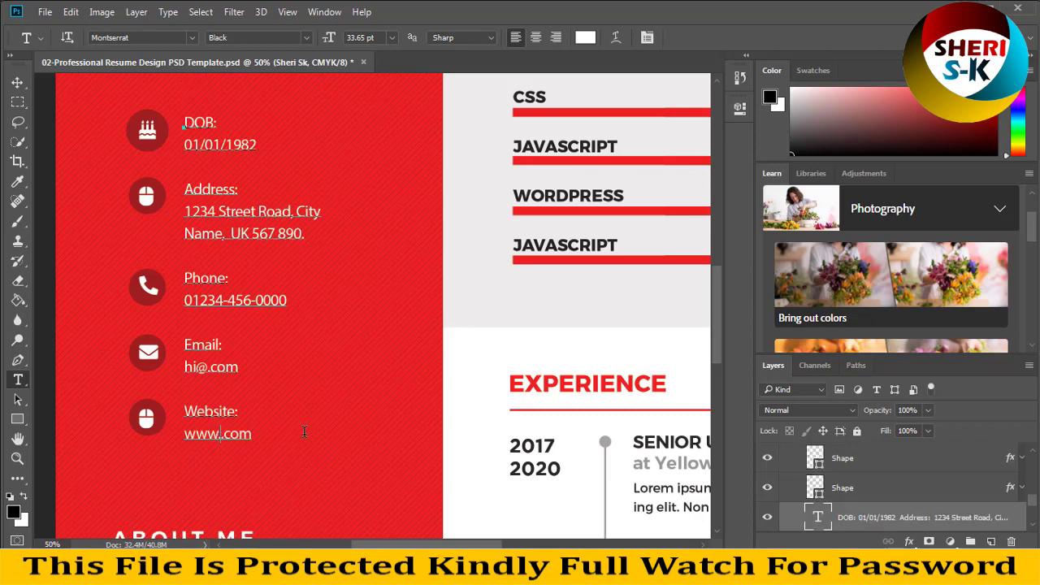
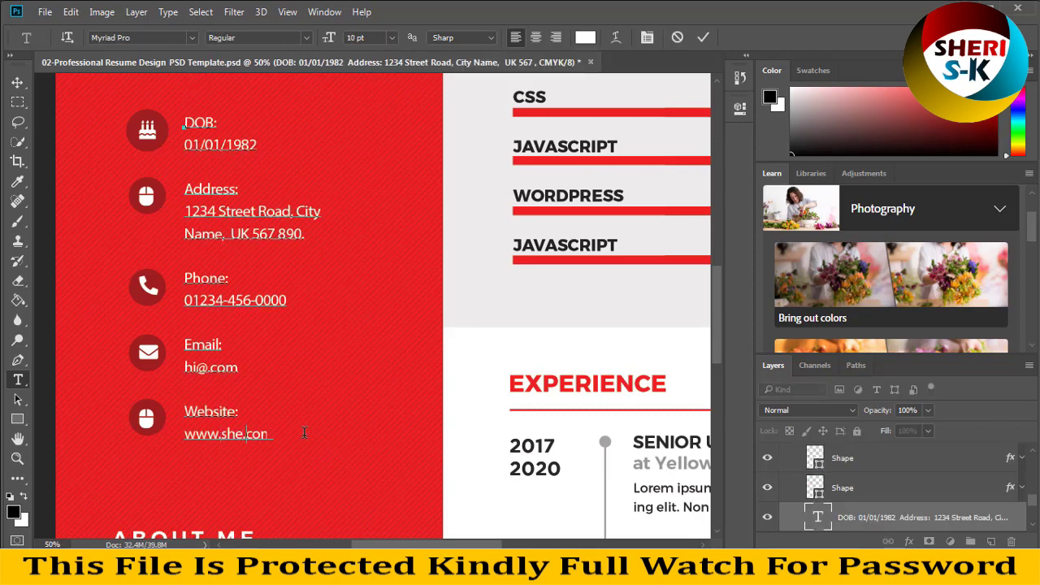
- Replace the placeholder e-mail with the owner's address, remove the duplicate @, and commit
{"action": "key", "text": "BackSpace"}
{"action": "key", "text": "BackSpace"}
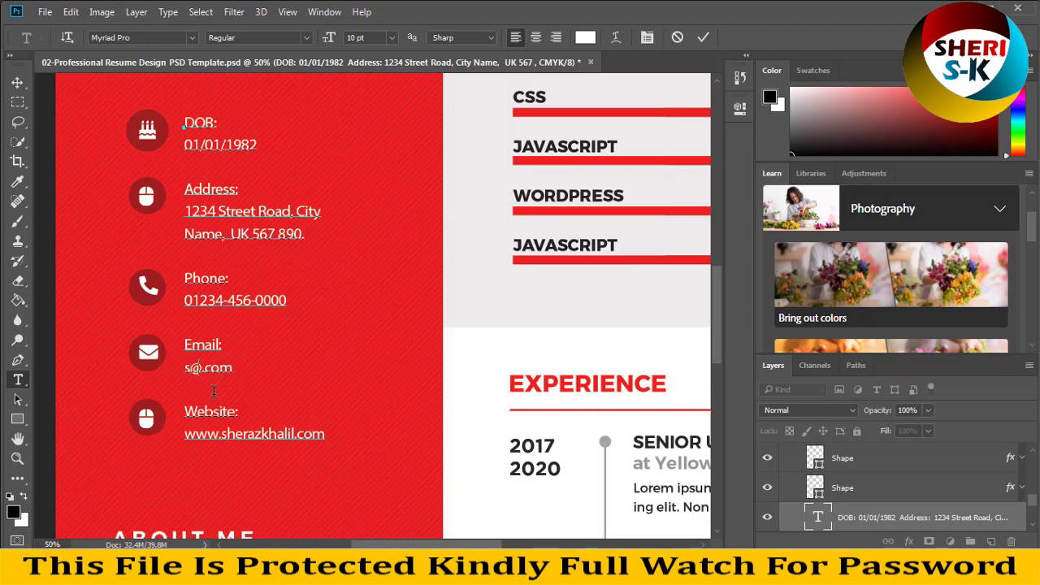
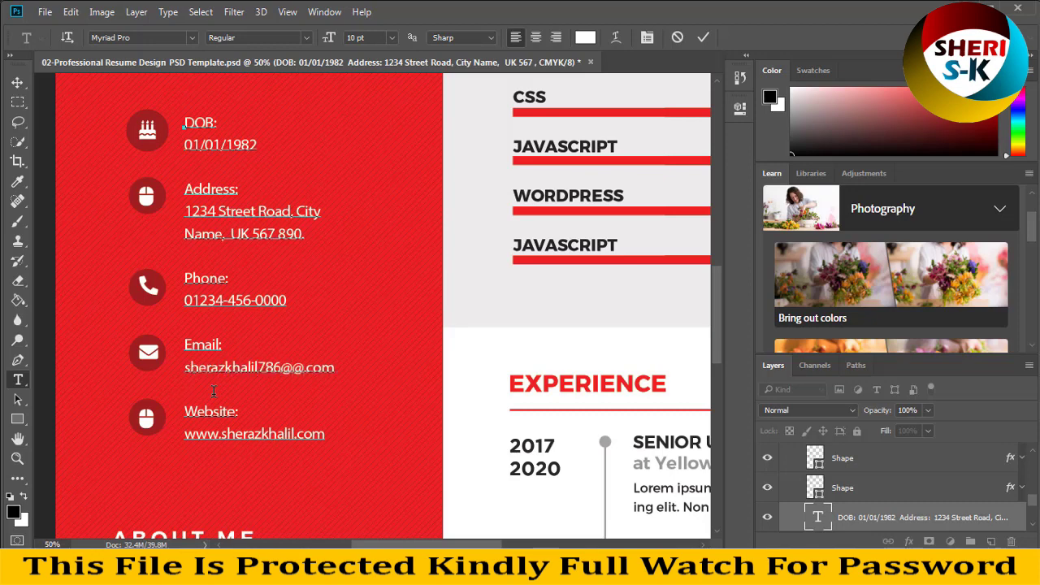
{"action": "key", "text": "Delete"}
{"action": "left_click", "coordinate": [17, 101]}
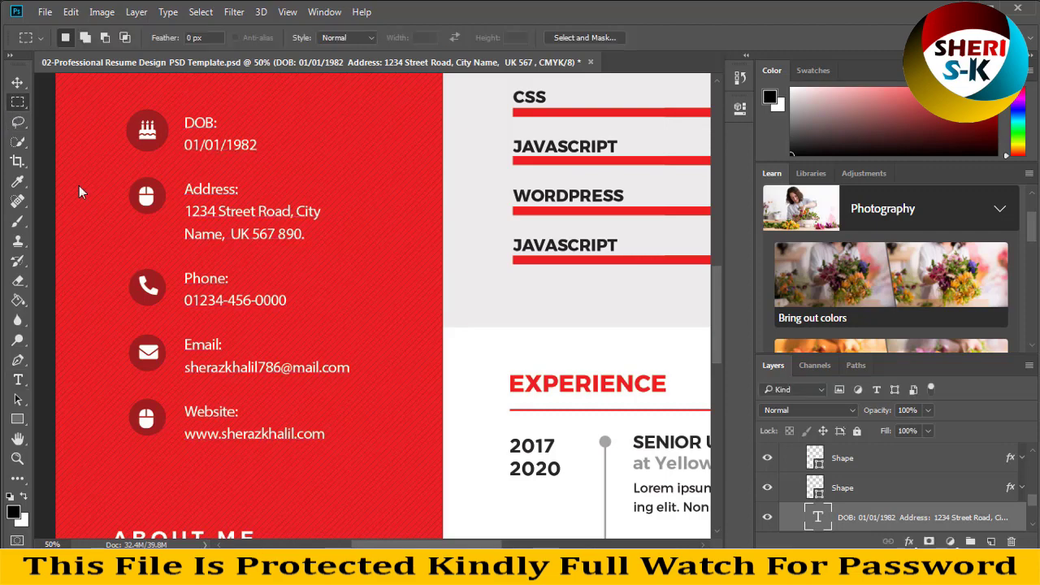
{"action": "key", "text": "ctrl+minus"}
{"action": "key", "text": "ctrl+minus"}
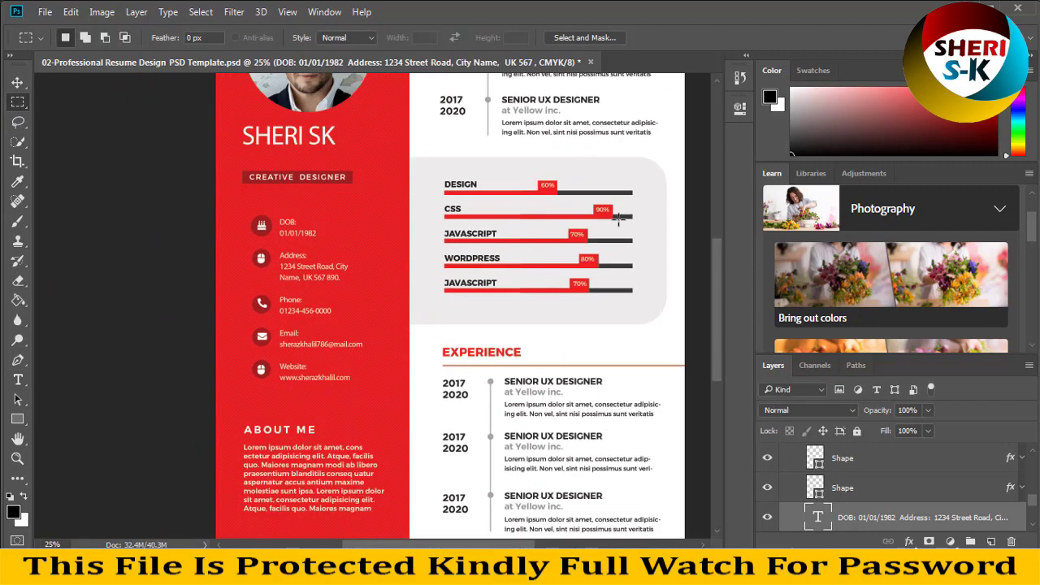
- At 50% zoom, expand skills group 01 and select the red DESIGN 60% bar's Shape layer
{"action": "key", "text": "ctrl+plus"}
{"action": "key", "text": "ctrl+plus"}
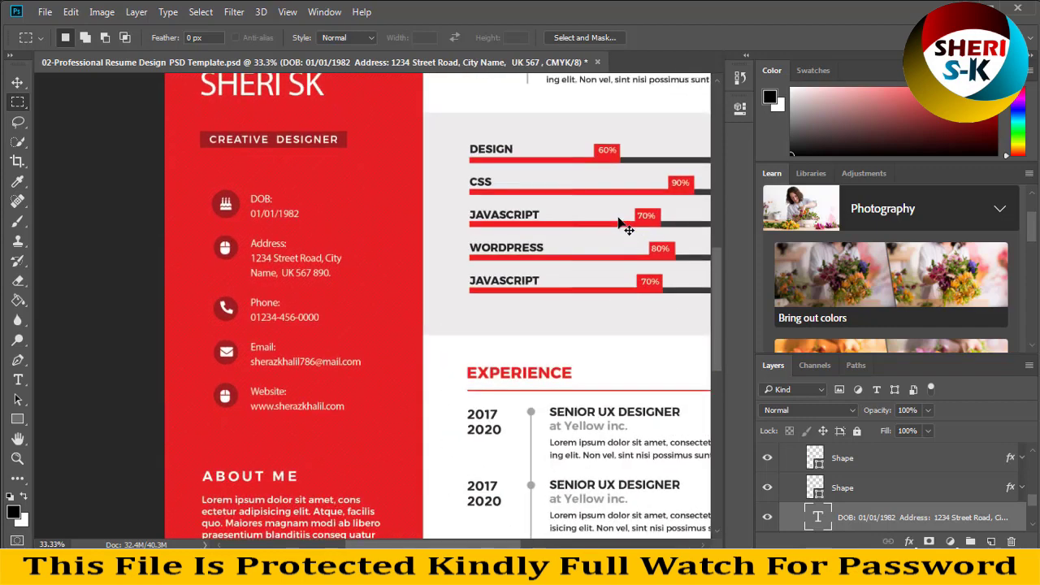
{"action": "left_click_drag", "start_coordinate": [609, 219], "coordinate": [420, 133]}
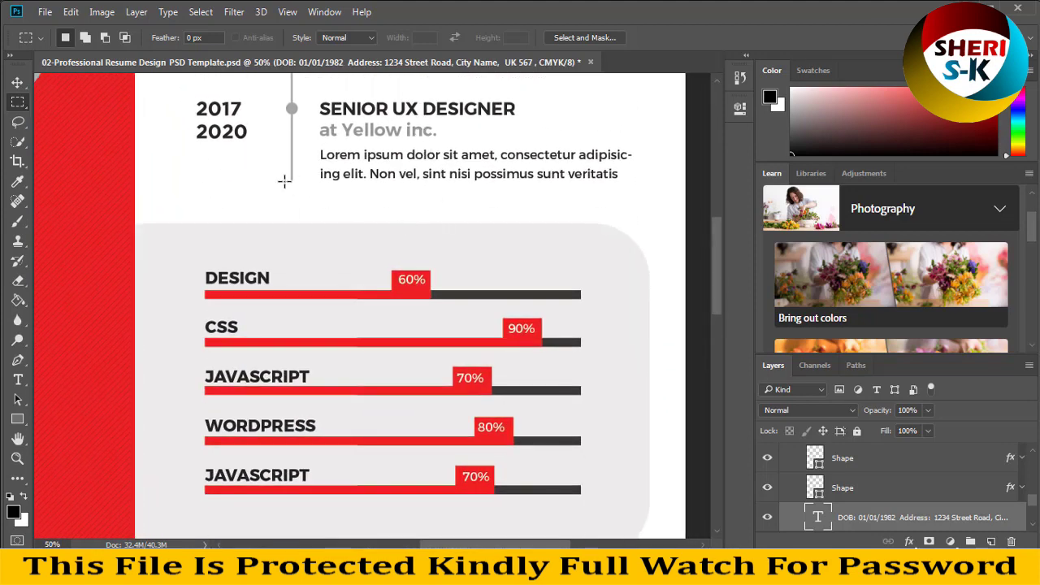
{"action": "left_click", "coordinate": [18, 83]}
{"action": "left_click", "coordinate": [364, 299]}
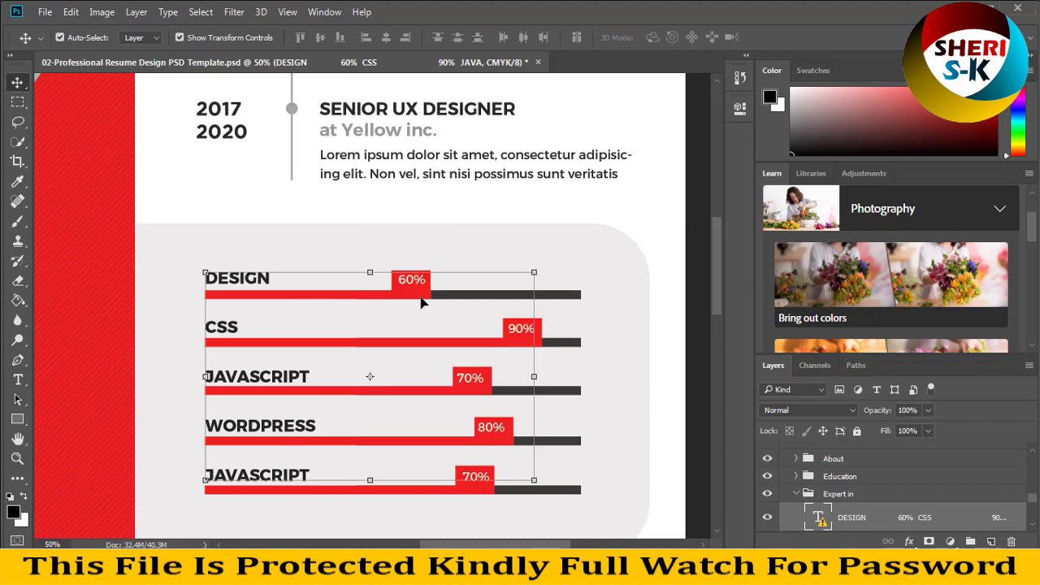
{"action": "scroll", "coordinate": [1034, 477], "scroll_direction": "down", "scroll_amount": 3}
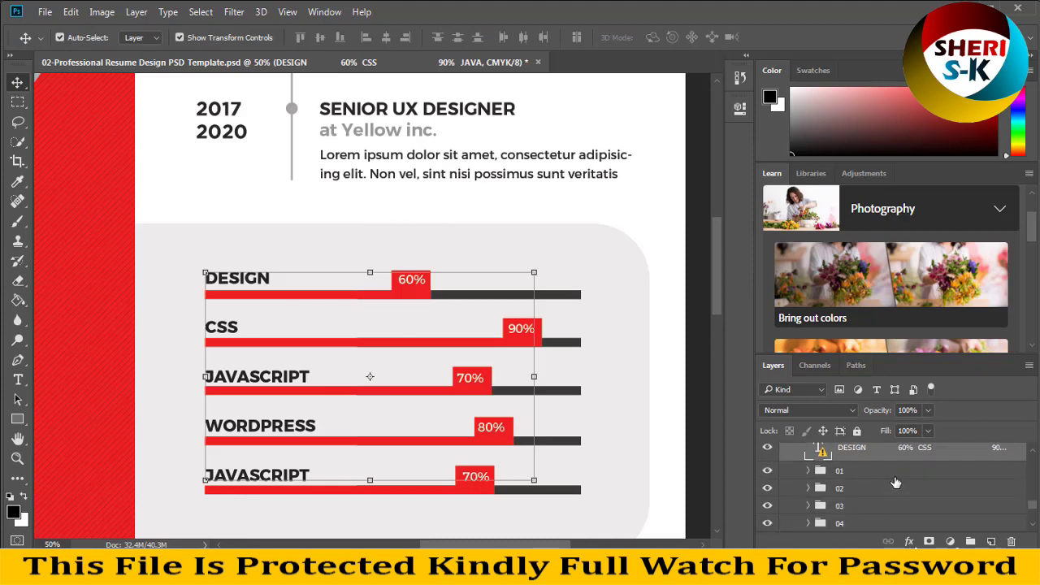
{"action": "left_click", "coordinate": [803, 473]}
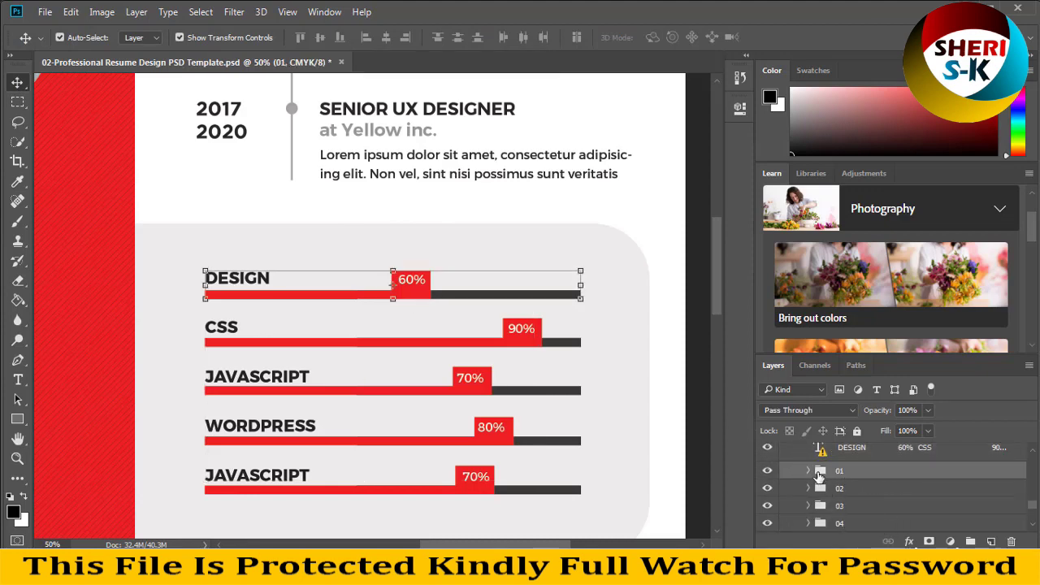
{"action": "left_click", "coordinate": [810, 472]}
{"action": "left_click", "coordinate": [829, 497]}
{"action": "left_click", "coordinate": [837, 525]}
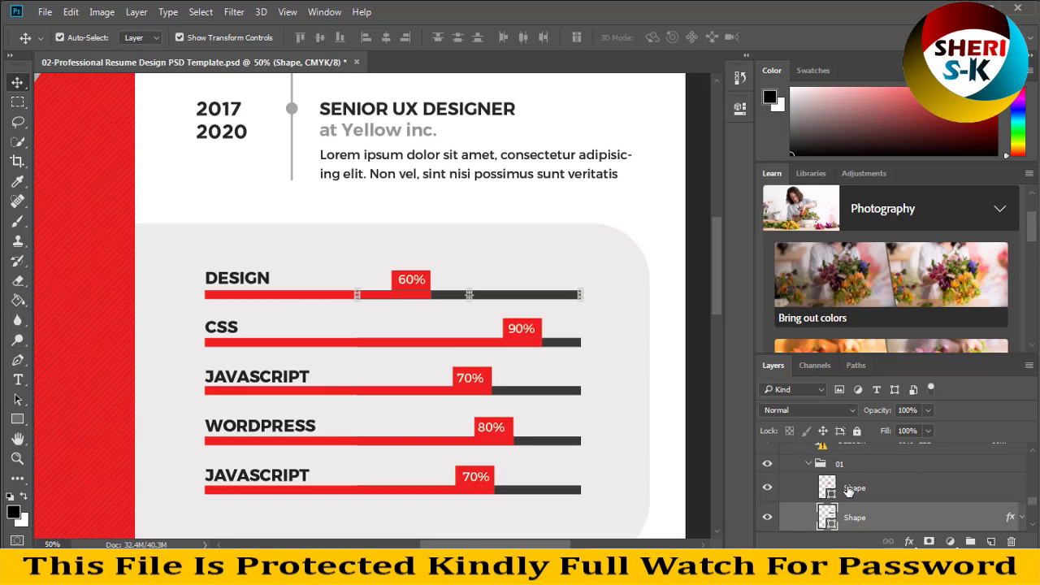
{"action": "left_click", "coordinate": [850, 491]}
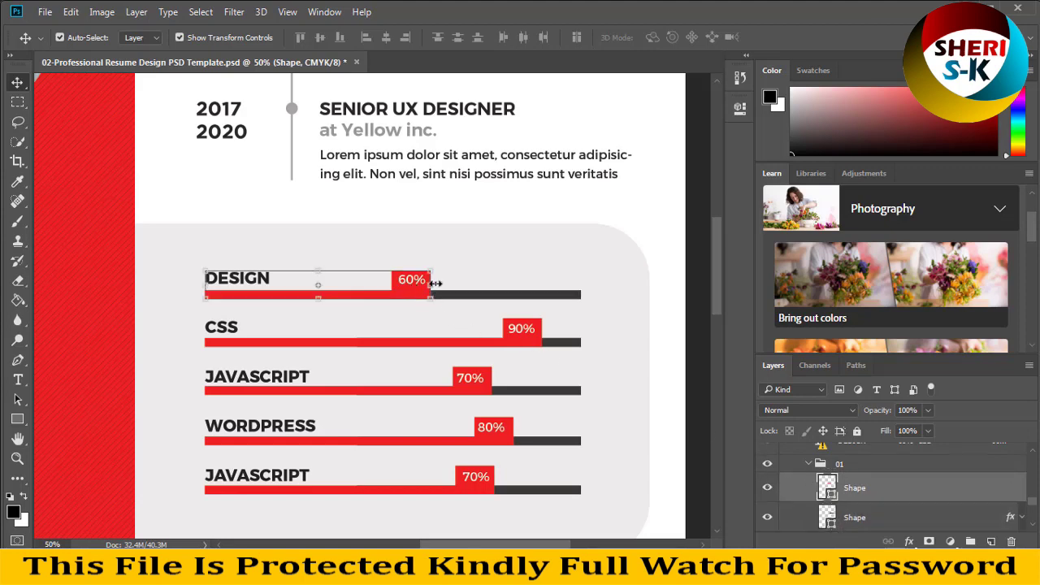
- Widen the red DESIGN bar out to its label and apply the new width
{"action": "left_click_drag", "start_coordinate": [433, 283], "coordinate": [545, 298]}
{"action": "key", "text": "Return"}
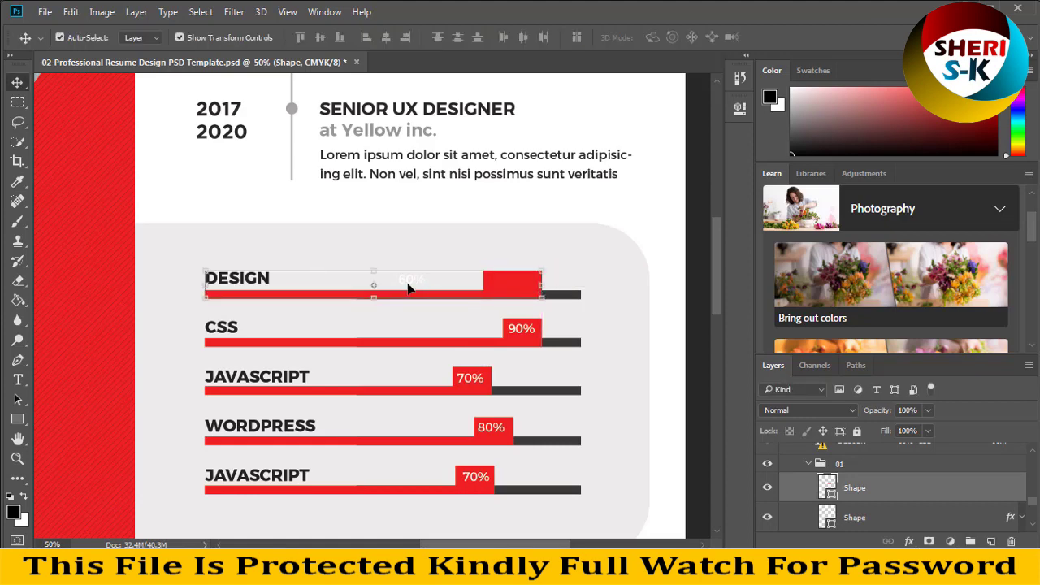
{"action": "left_click", "coordinate": [408, 287]}
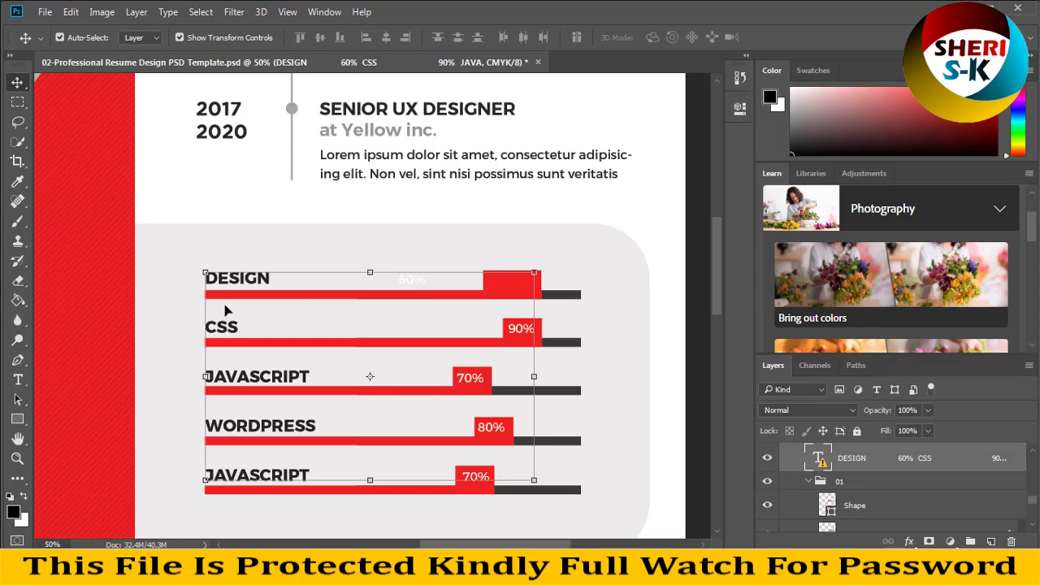
- Try editing the skills text, dismiss the missing Montserrat Bold warning, and open the Montserrat archive
{"action": "left_click", "coordinate": [17, 379]}
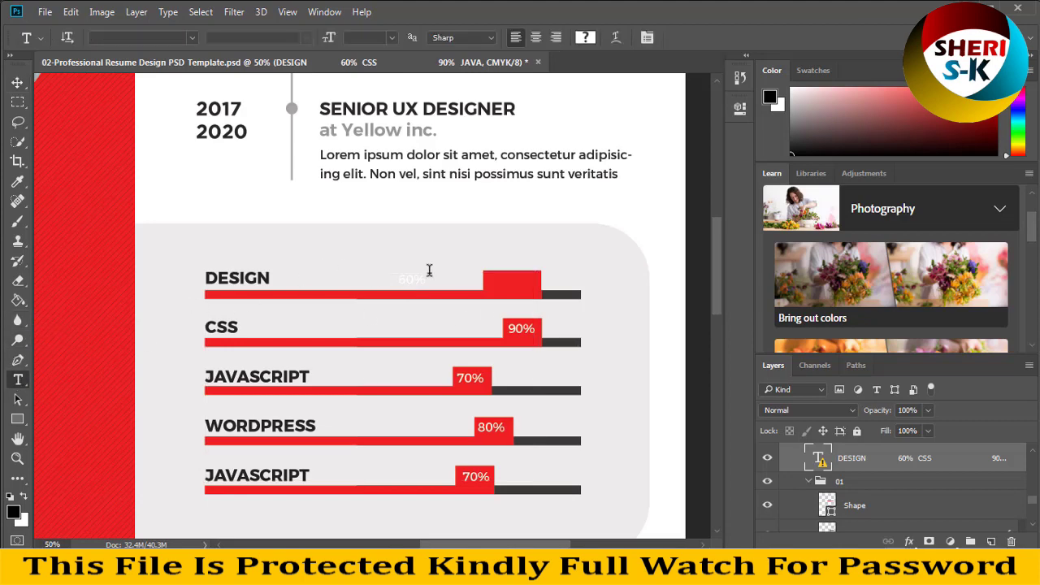
{"action": "left_click", "coordinate": [402, 278]}
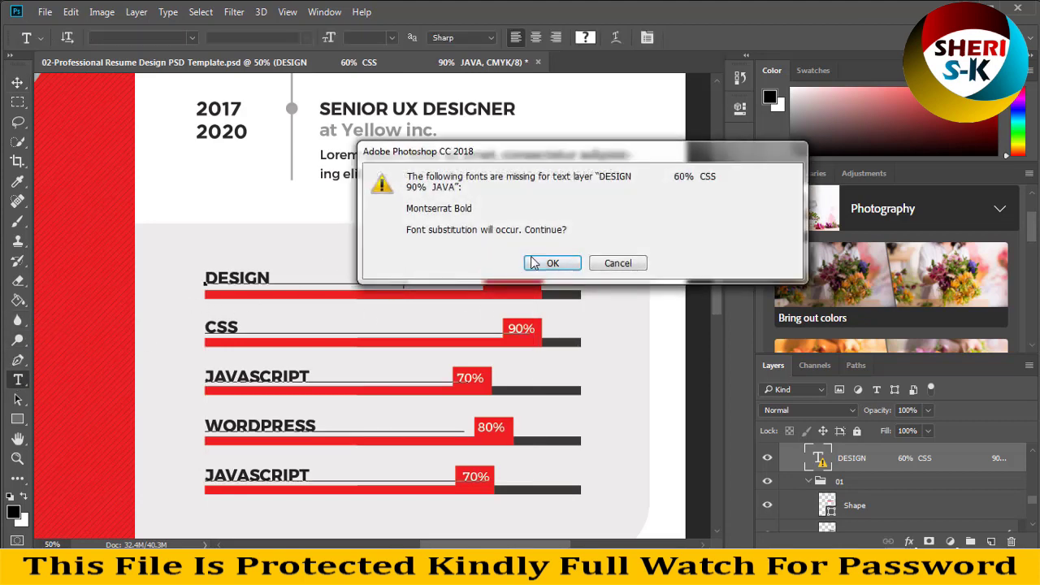
{"action": "left_click", "coordinate": [616, 264]}
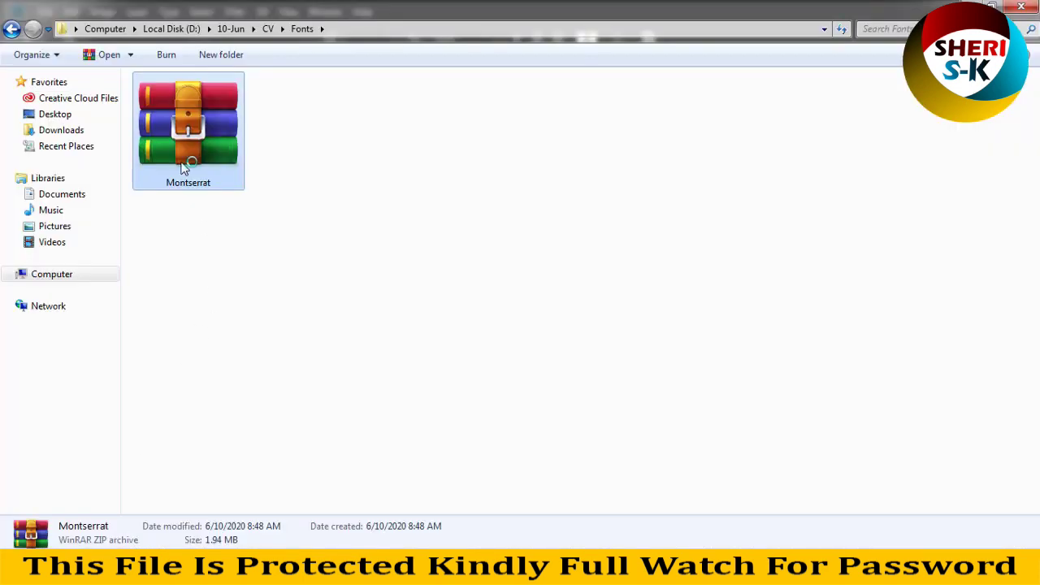
{"action": "double_click", "coordinate": [184, 163]}
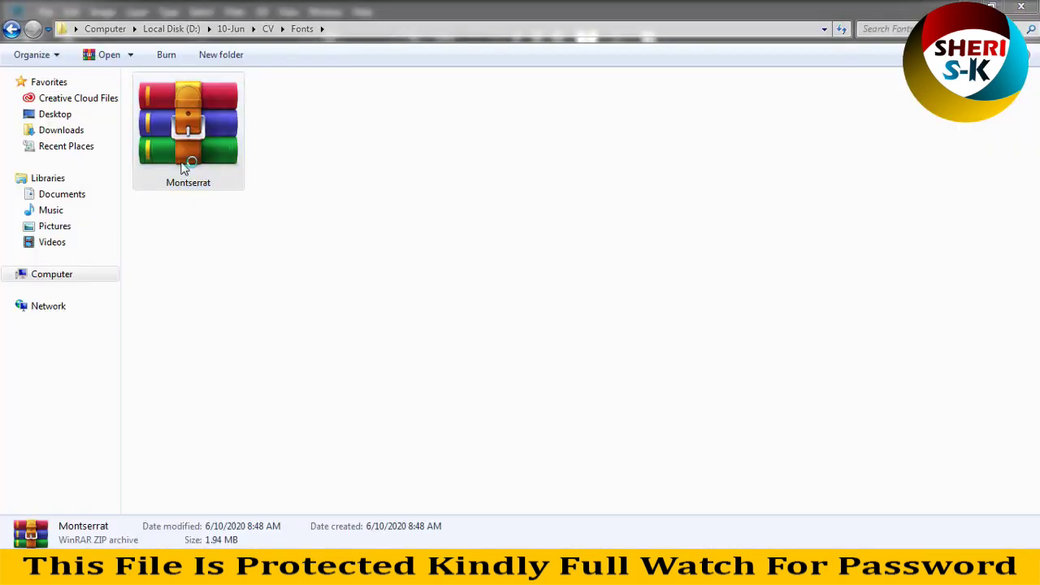
- Install Montserrat-Bold.ttf from the Montserrat archive and close its preview
{"action": "left_click", "coordinate": [202, 262]}
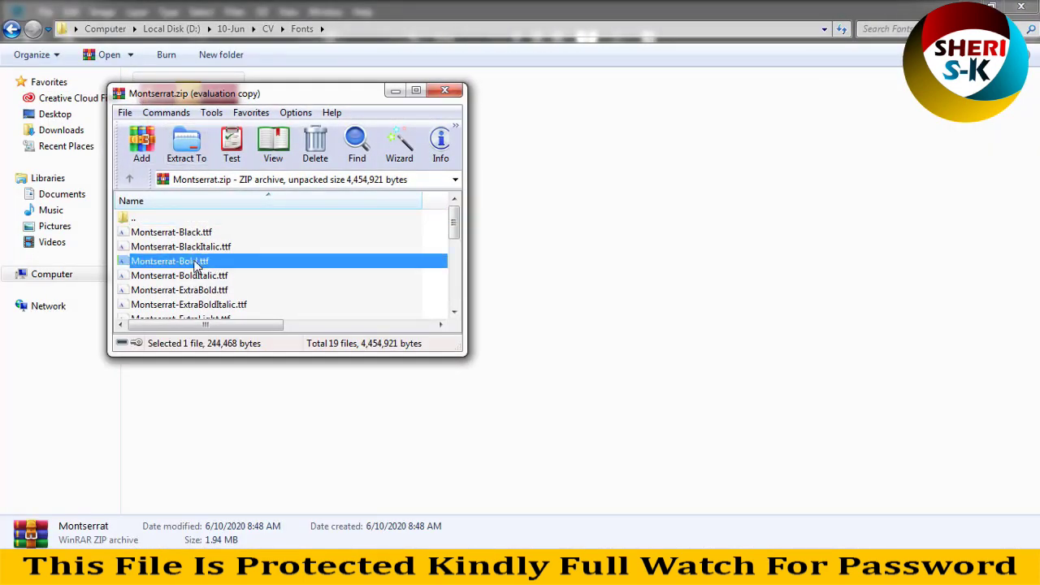
{"action": "double_click", "coordinate": [198, 266]}
{"action": "left_click", "coordinate": [138, 59]}
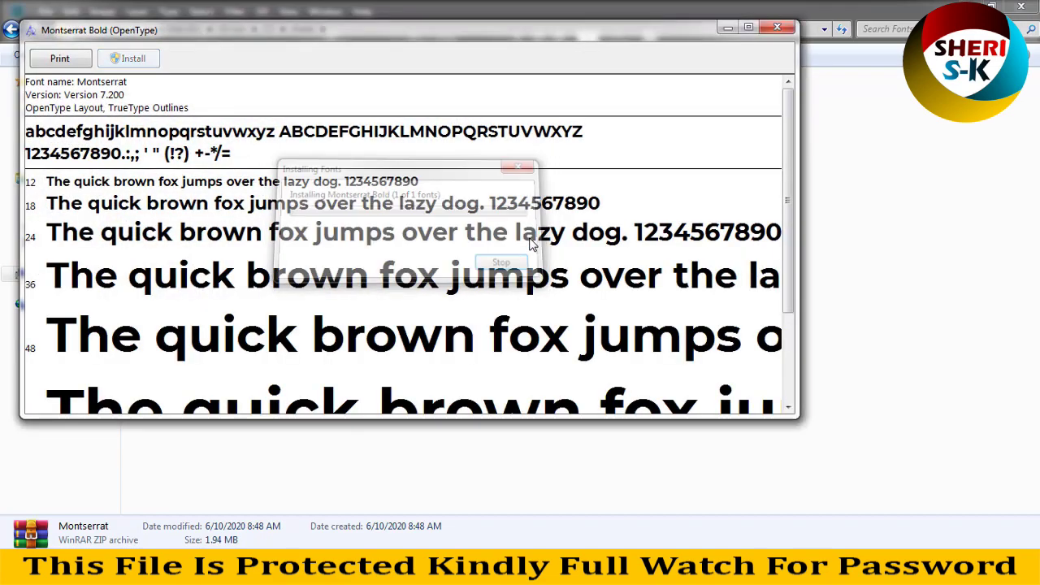
{"action": "left_click", "coordinate": [777, 28]}
- Install Montserrat-ExtraBold.ttf, close its preview, and close WinRAR
{"action": "double_click", "coordinate": [198, 293]}
{"action": "left_click", "coordinate": [133, 58]}
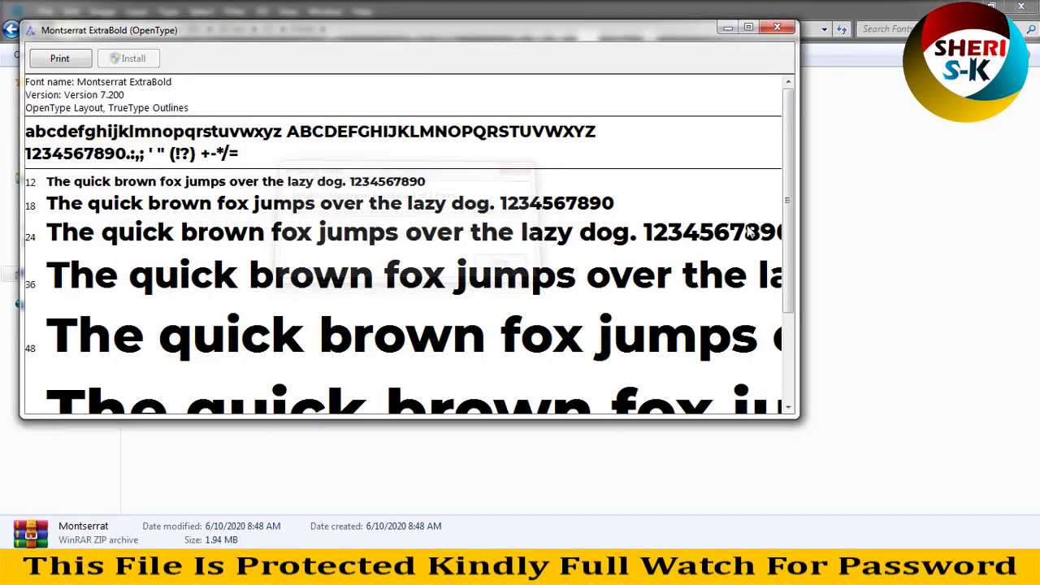
{"action": "left_click", "coordinate": [774, 29]}
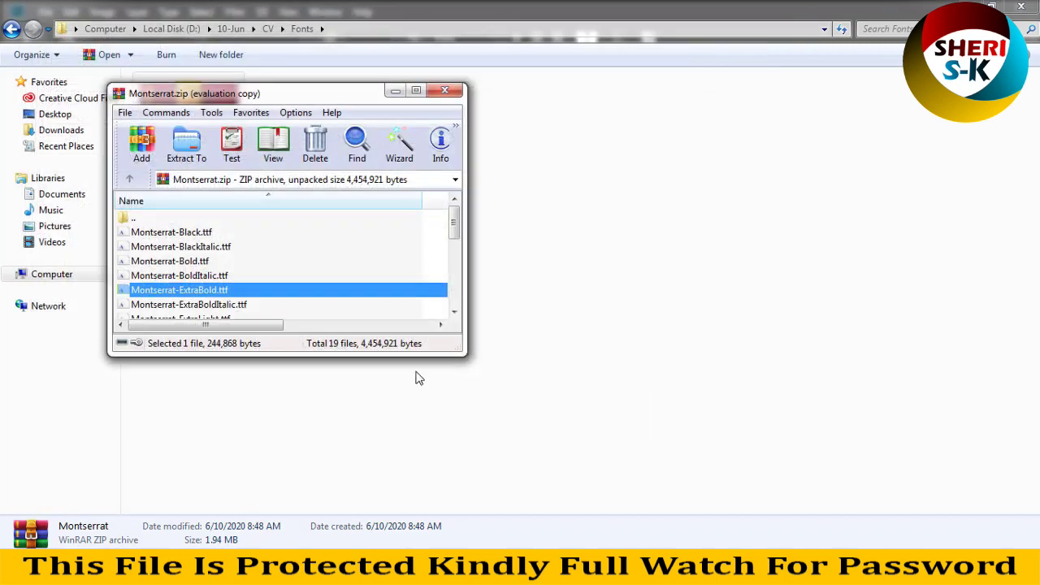
{"action": "left_click", "coordinate": [444, 91]}
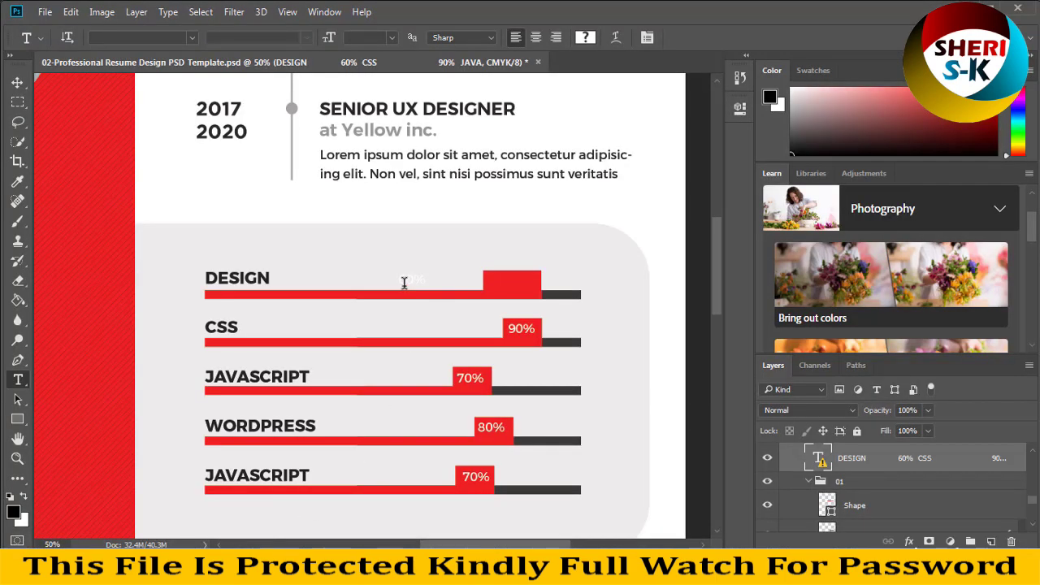
- Accept the text layout warning and change the DESIGN percentage from 60 to 80, committing the edit
{"action": "left_click", "coordinate": [404, 282]}
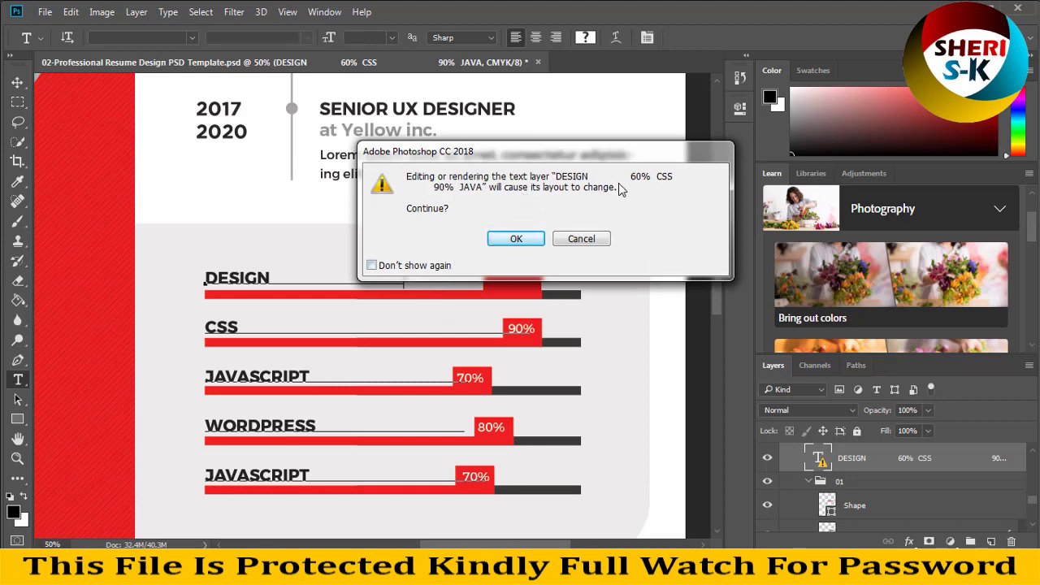
{"action": "left_click", "coordinate": [521, 248]}
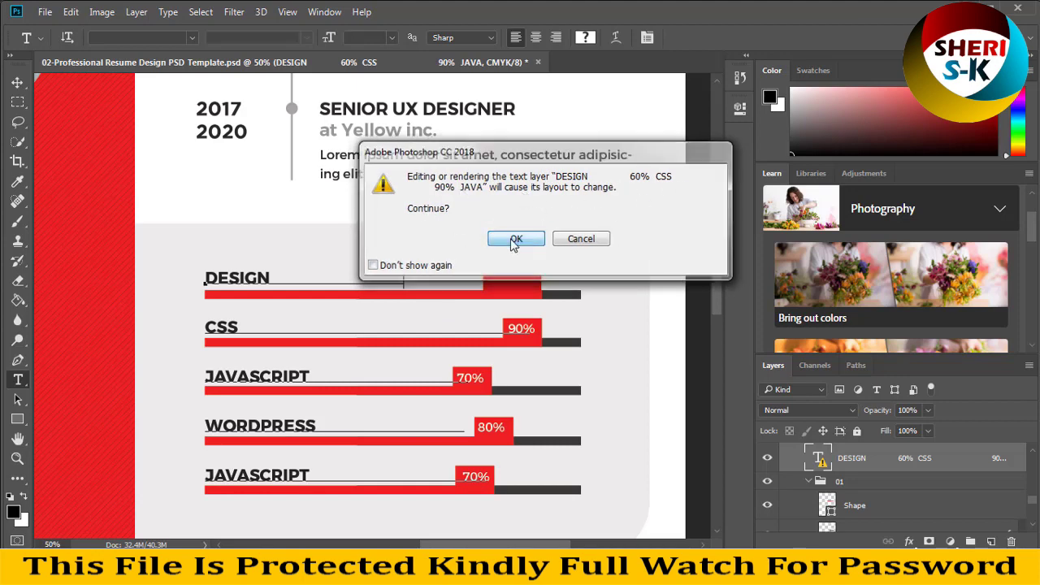
{"action": "left_click", "coordinate": [378, 281]}
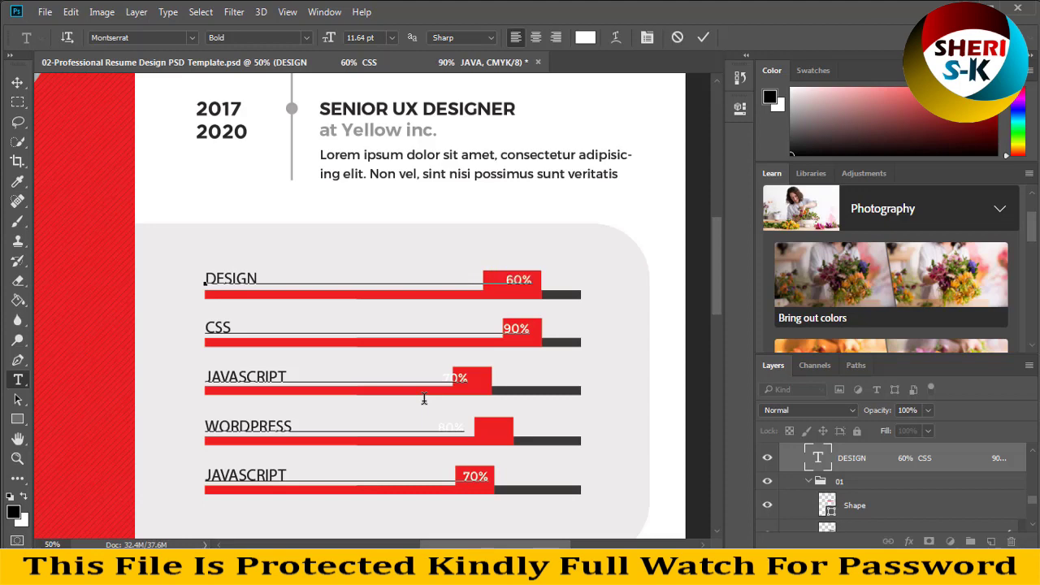
{"action": "key", "text": "Delete"}
{"action": "key", "text": "Delete"}
{"action": "key", "text": "Delete"}
{"action": "key", "text": "Delete"}
{"action": "key", "text": "Delete"}
{"action": "key", "text": "Delete"}
{"action": "key", "text": "Delete"}
{"action": "key", "text": "Delete"}
{"action": "key", "text": "Delete"}
{"action": "key", "text": "Delete"}
{"action": "key", "text": "Delete"}
{"action": "key", "text": "Delete"}
{"action": "key", "text": "Delete"}
{"action": "key", "text": "Right"}
{"action": "key", "text": "Delete"}
{"action": "key", "text": "Delete"}
{"action": "type", "text": "80"}
{"action": "left_click", "coordinate": [17, 101]}
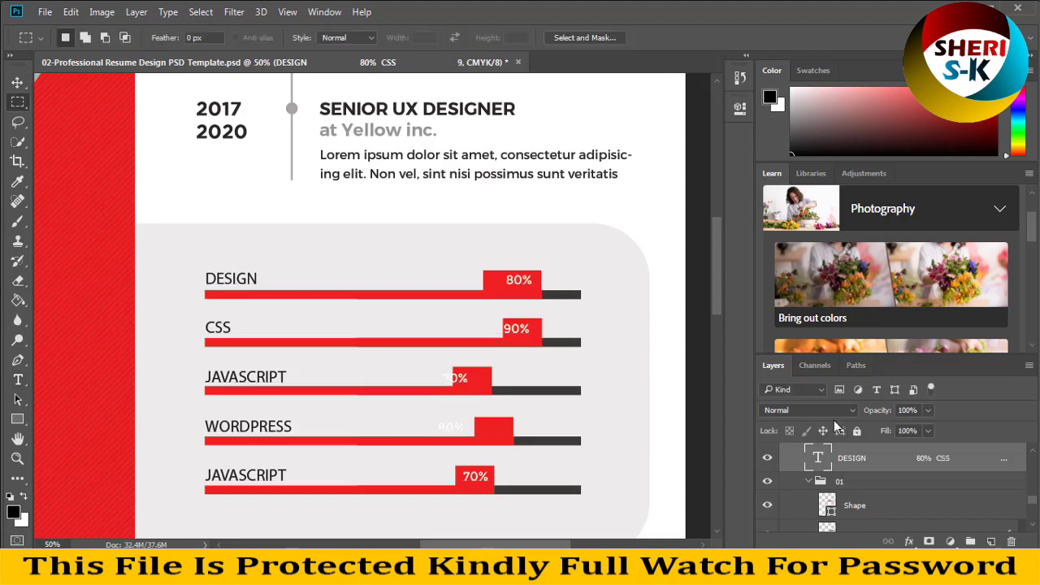
{"action": "left_click", "coordinate": [16, 82]}
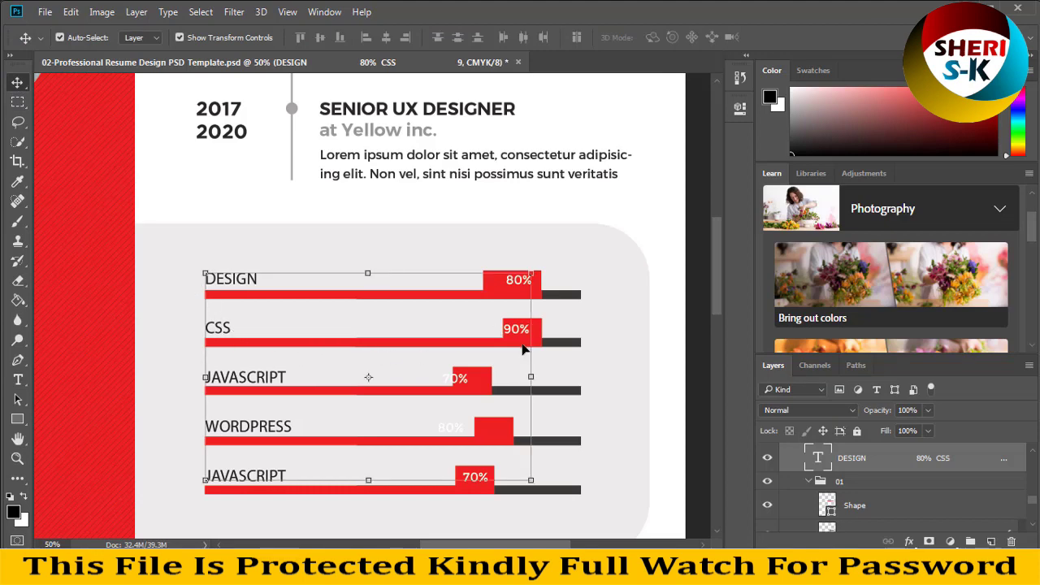
{"action": "scroll", "coordinate": [524, 348], "scroll_direction": "down", "scroll_amount": 3}
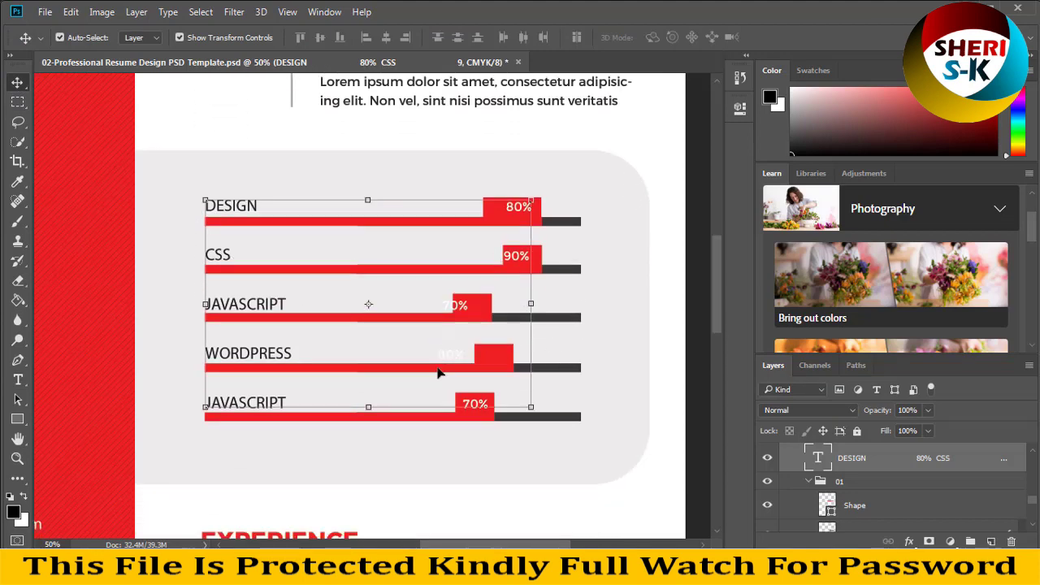
{"action": "scroll", "coordinate": [438, 372], "scroll_direction": "down", "scroll_amount": 8}
- Scroll the page with the Move tool, clicking Experience, timeline and background elements to locate layers
{"action": "scroll", "coordinate": [439, 372], "scroll_direction": "down", "scroll_amount": 3}
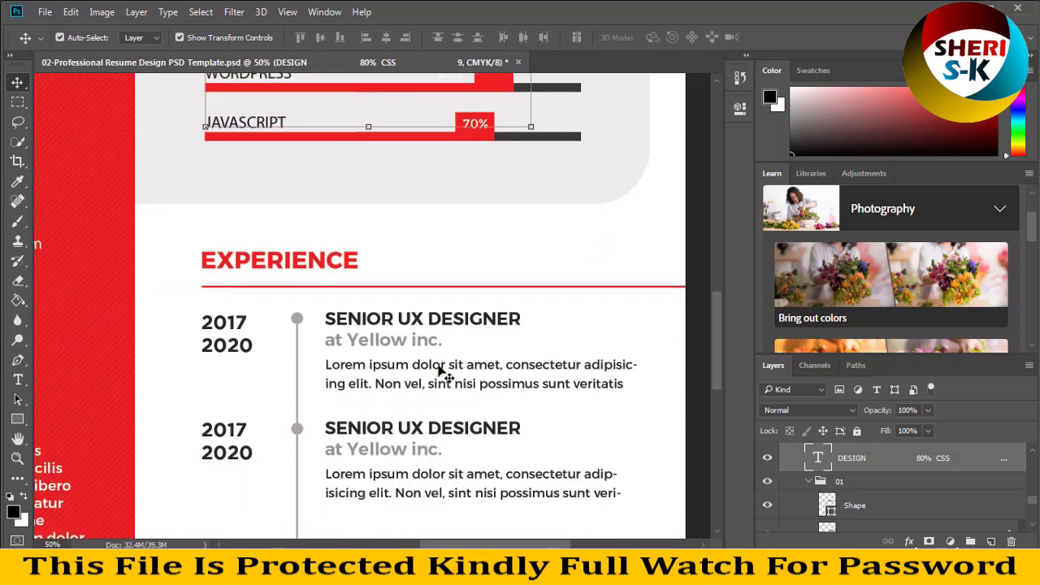
{"action": "left_click", "coordinate": [296, 428]}
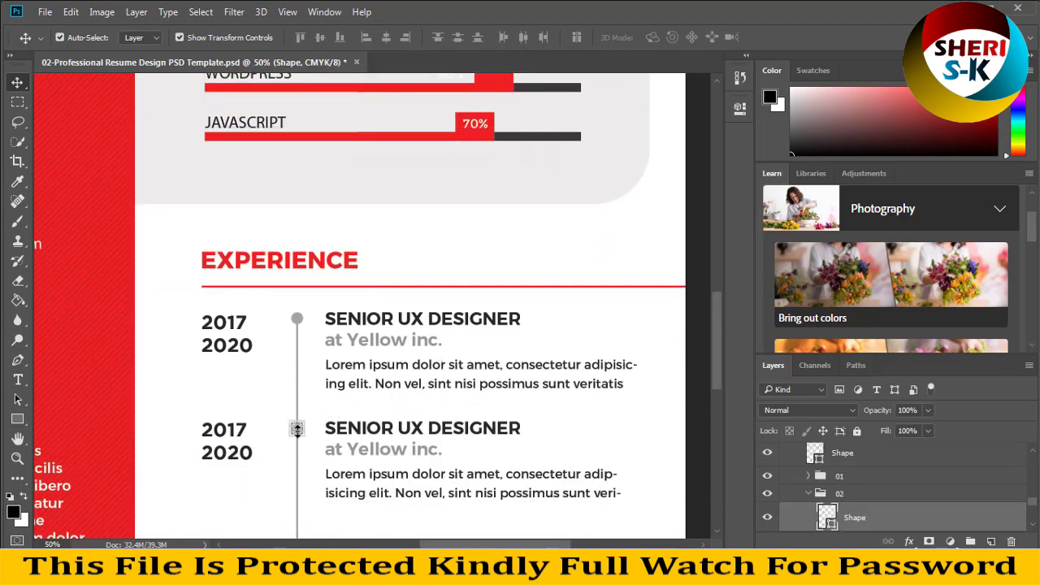
{"action": "left_click", "coordinate": [297, 320]}
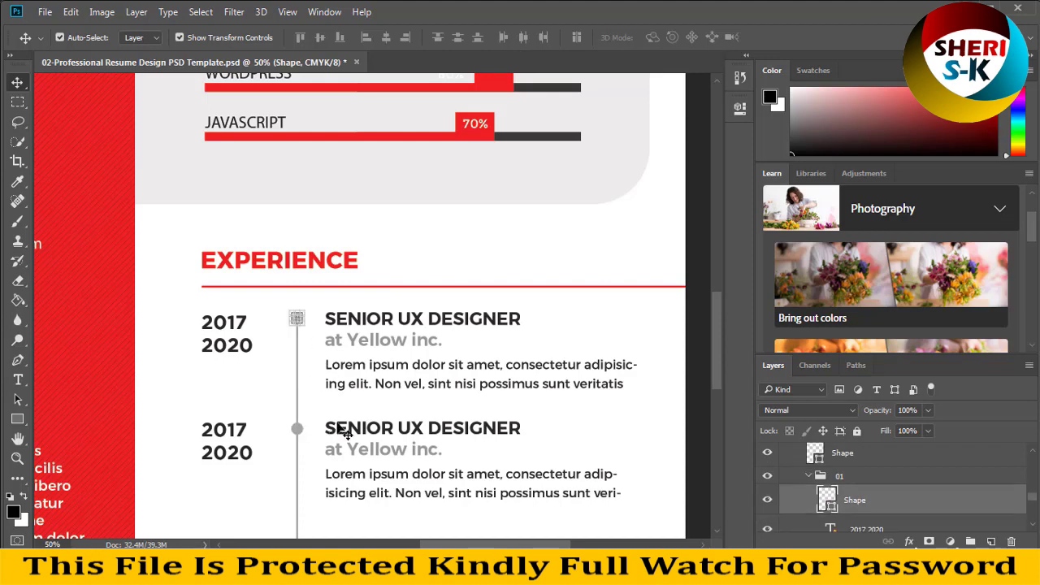
{"action": "scroll", "coordinate": [374, 429], "scroll_direction": "down", "scroll_amount": 10}
{"action": "scroll", "coordinate": [399, 429], "scroll_direction": "down", "scroll_amount": 3}
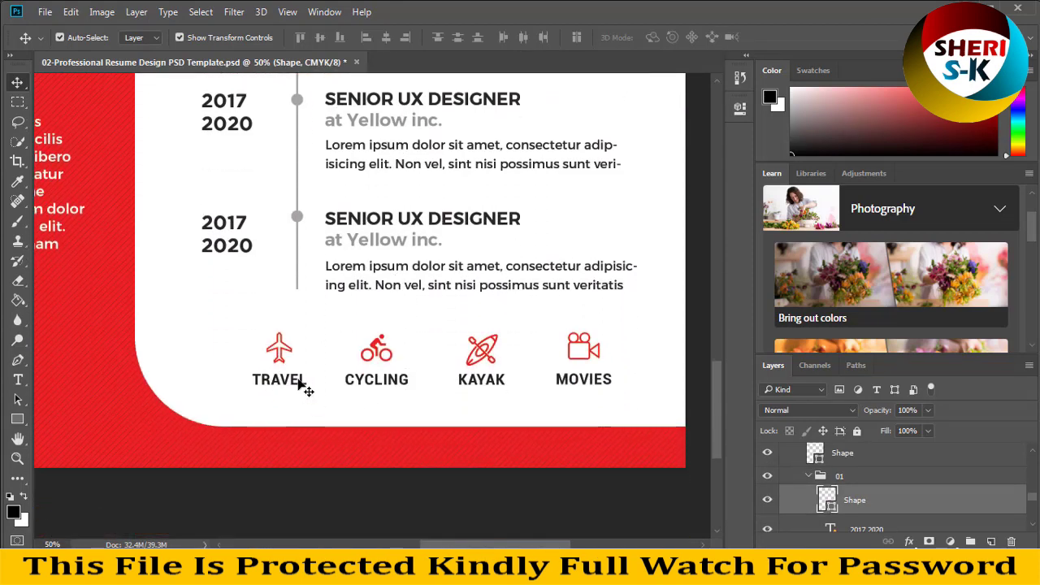
{"action": "left_click", "coordinate": [307, 362]}
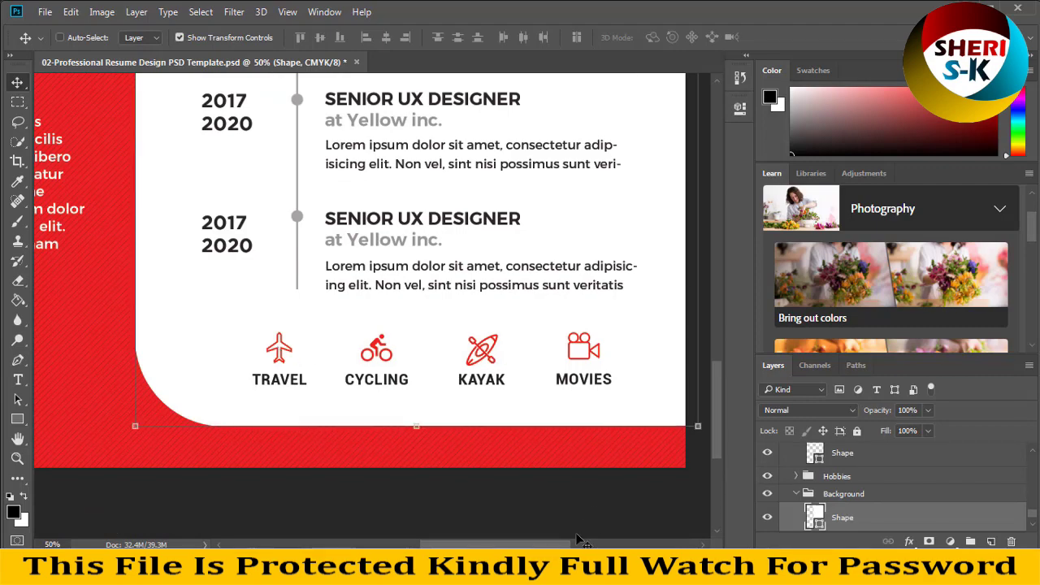
{"action": "key", "text": "ctrl+minus"}
{"action": "key", "text": "ctrl+minus"}
{"action": "key", "text": "ctrl+minus"}
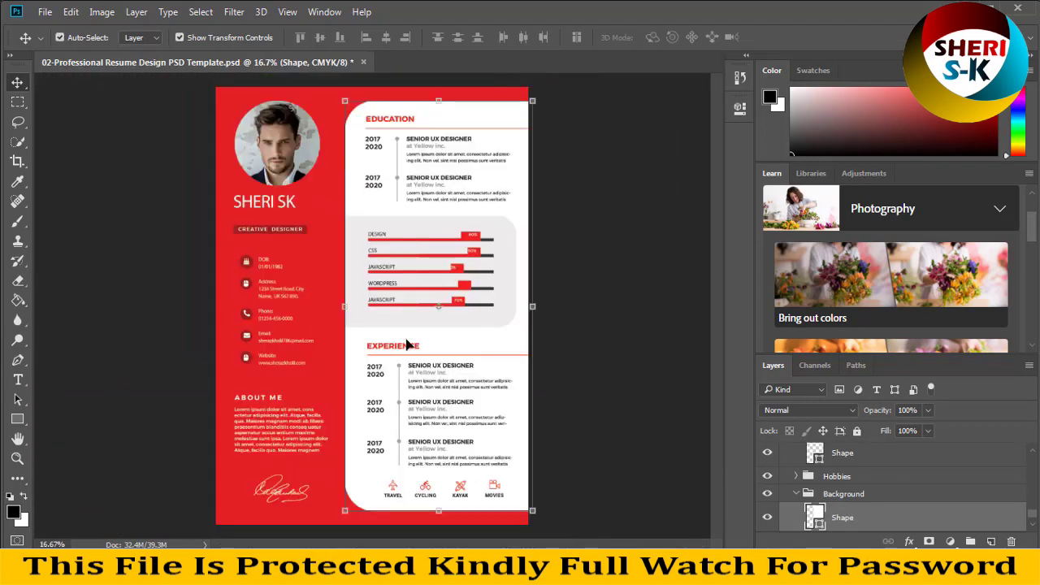
- Select the existing portrait photo and delete it, leaving a plain white profile circle
{"action": "left_click", "coordinate": [307, 182]}
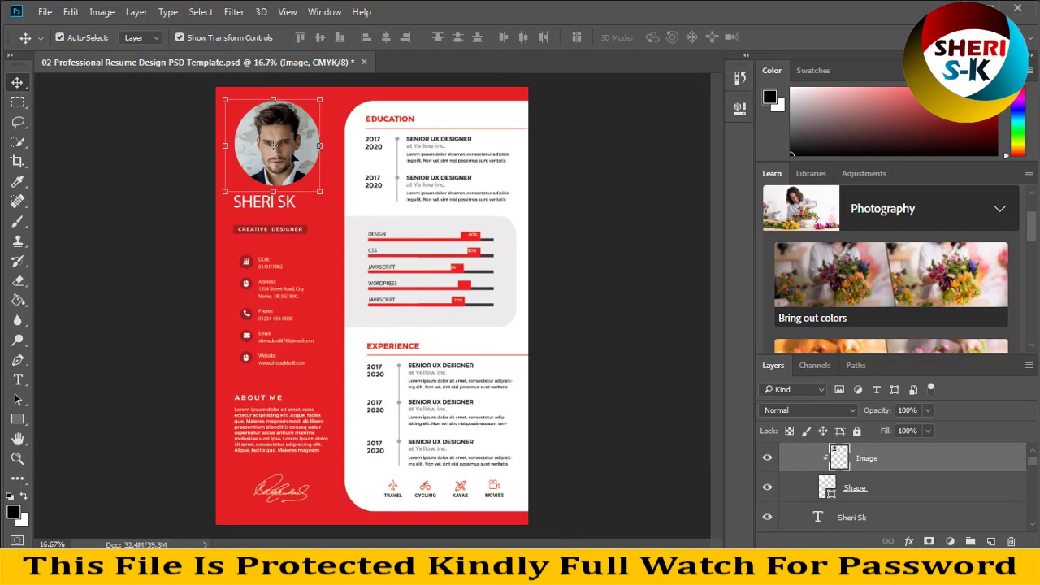
{"action": "key", "text": "ctrl+plus"}
{"action": "scroll", "coordinate": [295, 225], "scroll_direction": "up", "scroll_amount": 5}
{"action": "left_click_drag", "start_coordinate": [318, 271], "coordinate": [311, 318]}
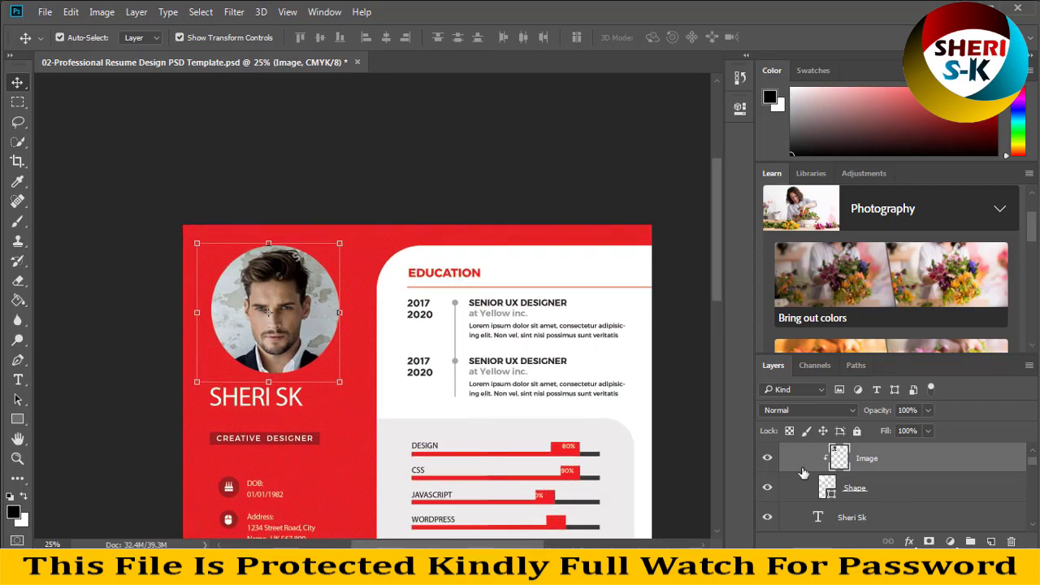
{"action": "key", "text": "Delete"}
- Open brunette-photo-portrait-hd-wallpaper from the Girls folder via File > Open
{"action": "left_click", "coordinate": [38, 11]}
{"action": "left_click", "coordinate": [57, 41]}
{"action": "scroll", "coordinate": [268, 243], "scroll_direction": "down", "scroll_amount": 5}
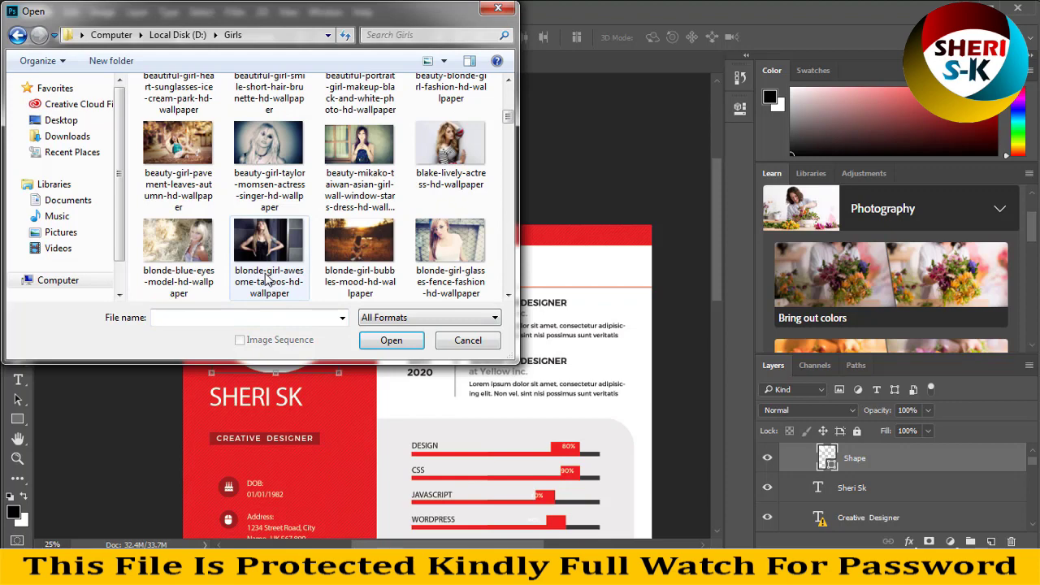
{"action": "scroll", "coordinate": [398, 248], "scroll_direction": "down", "scroll_amount": 3}
{"action": "left_click", "coordinate": [450, 167]}
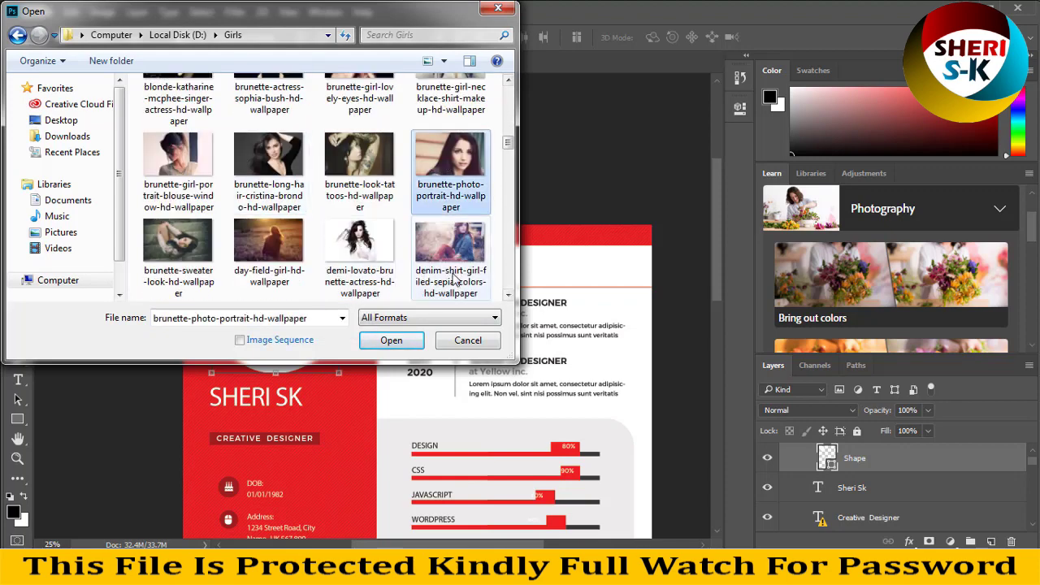
{"action": "left_click", "coordinate": [391, 340]}
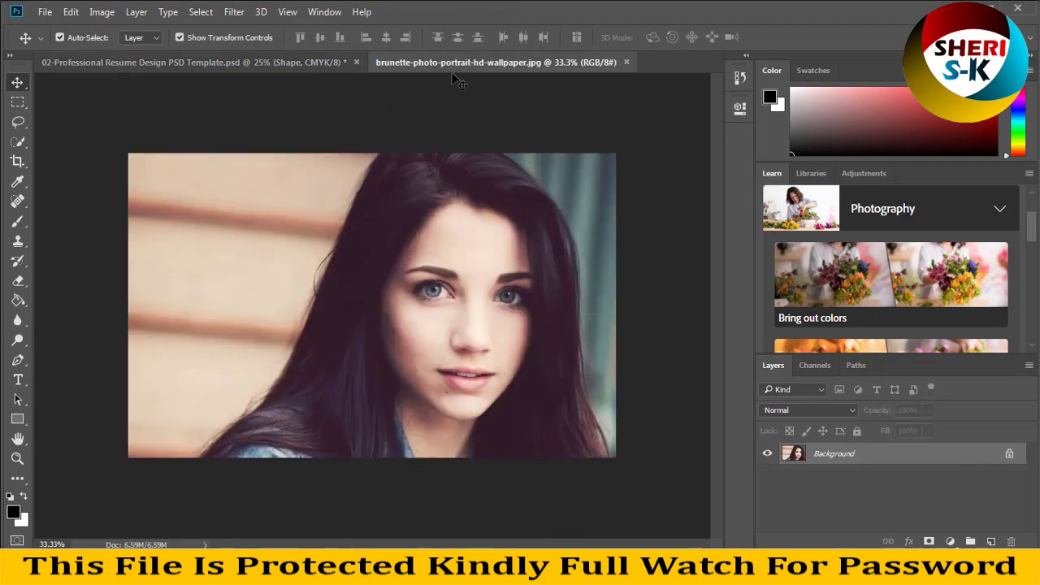
- Drag the portrait photo into the resume document and move it over the profile circle
{"action": "left_click_drag", "start_coordinate": [488, 62], "coordinate": [532, 175]}
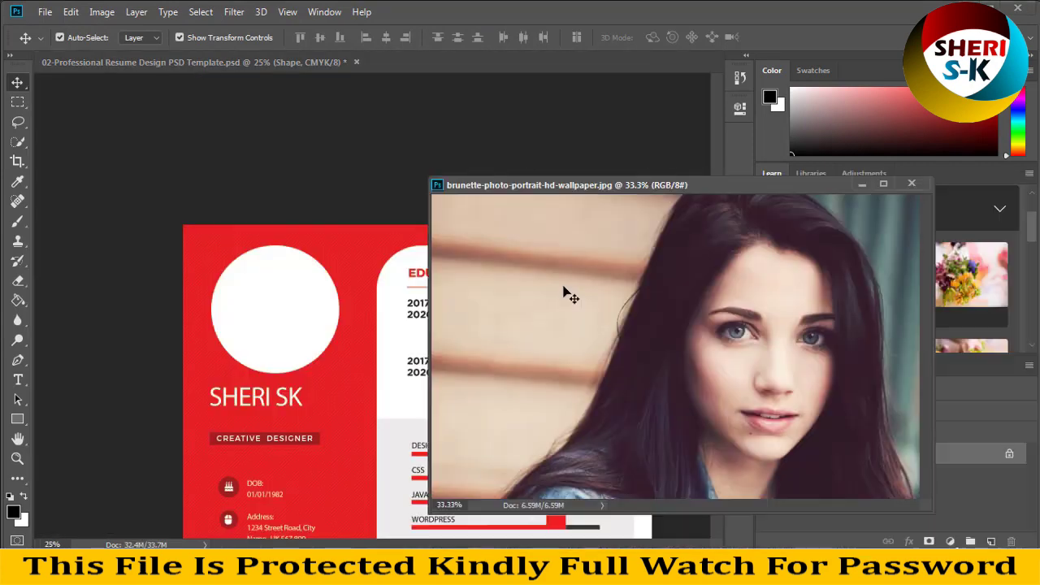
{"action": "left_click_drag", "start_coordinate": [368, 290], "coordinate": [367, 293]}
{"action": "left_click", "coordinate": [862, 185]}
{"action": "left_click_drag", "start_coordinate": [301, 305], "coordinate": [157, 301]}
- Clip Layer 1 to the profile circle and scale the photo down to 60%, centred
{"action": "right_click", "coordinate": [890, 509]}
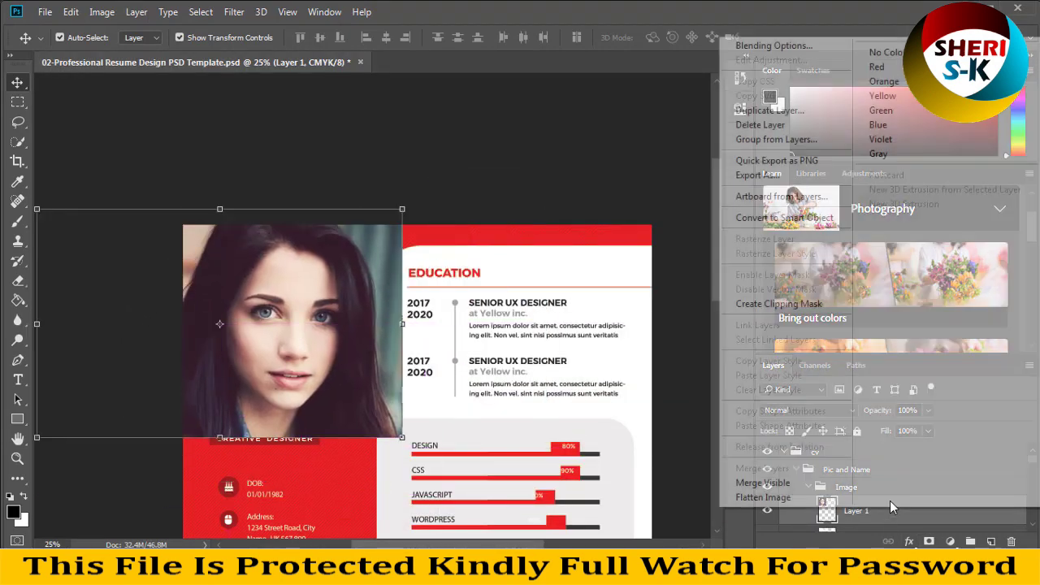
{"action": "left_click", "coordinate": [796, 306]}
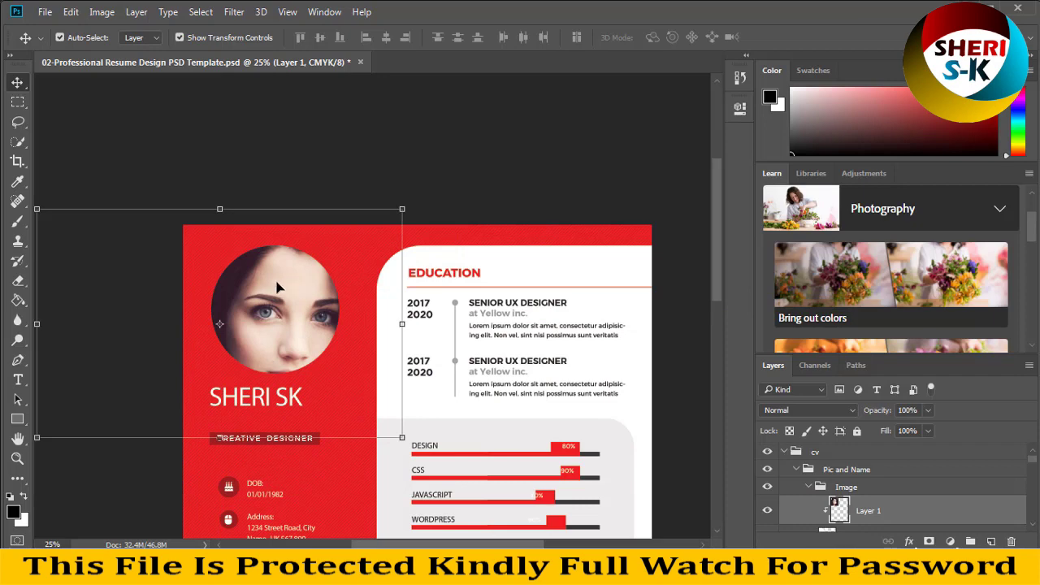
{"action": "left_click_drag", "start_coordinate": [37, 208], "coordinate": [182, 302]}
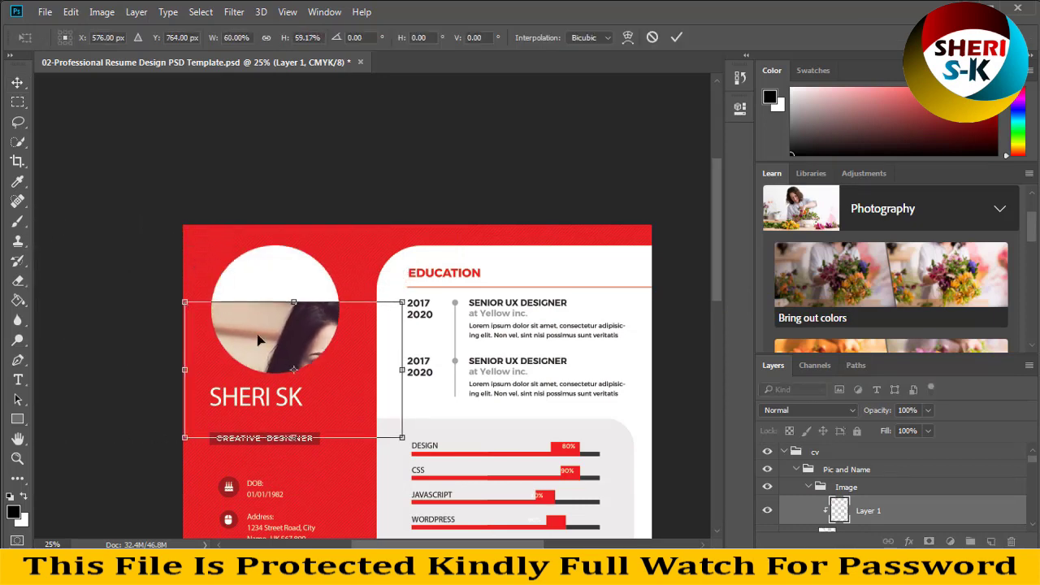
{"action": "left_click_drag", "start_coordinate": [299, 345], "coordinate": [245, 284]}
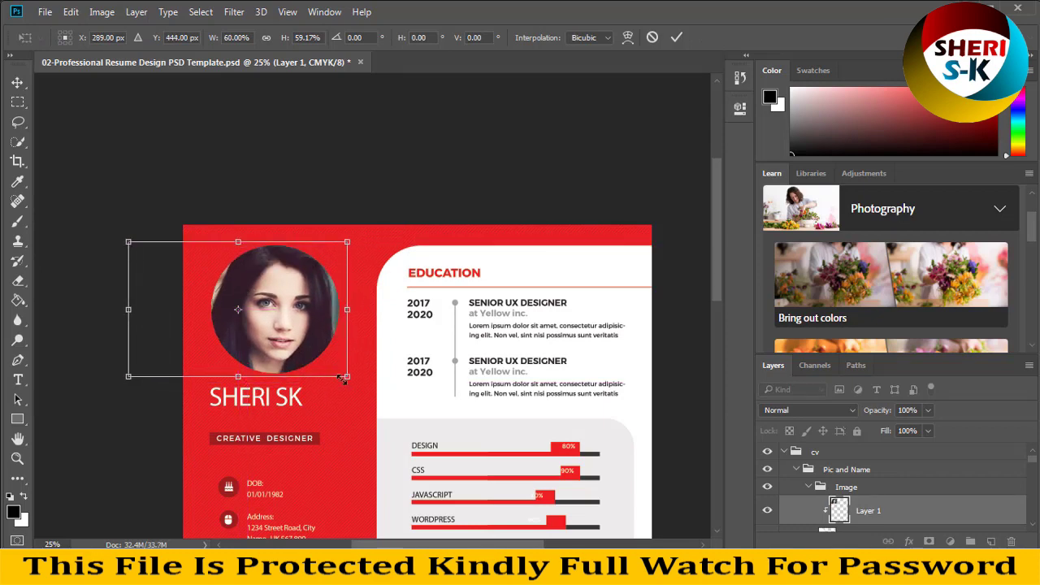
{"action": "key", "text": "Return"}
{"action": "left_click", "coordinate": [407, 202]}
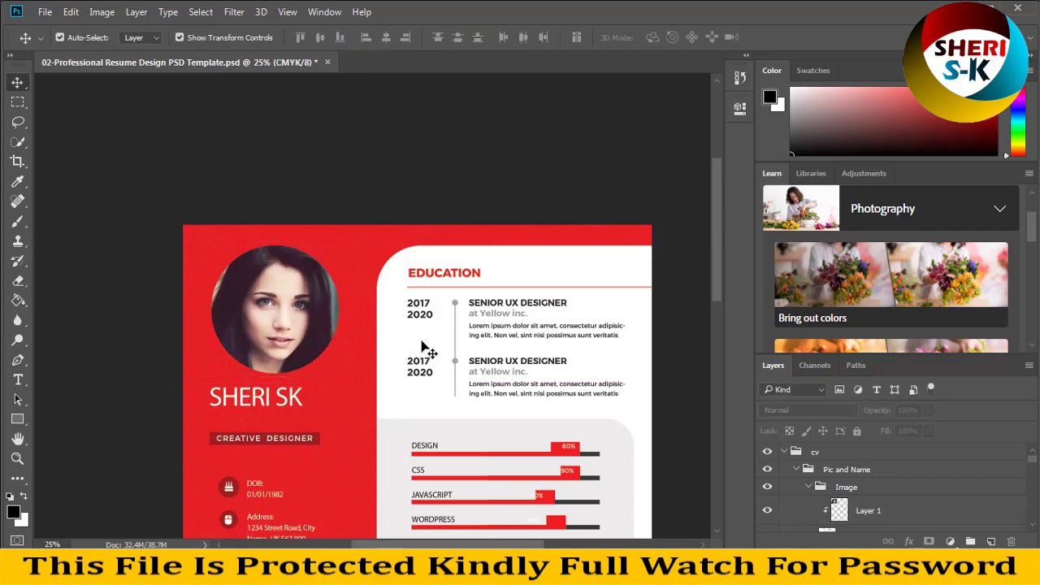
- Scroll down the resume, select the signature, then select the red sidebar shape layer
{"action": "scroll", "coordinate": [422, 348], "scroll_direction": "down", "scroll_amount": 2}
{"action": "scroll", "coordinate": [421, 347], "scroll_direction": "down", "scroll_amount": 4}
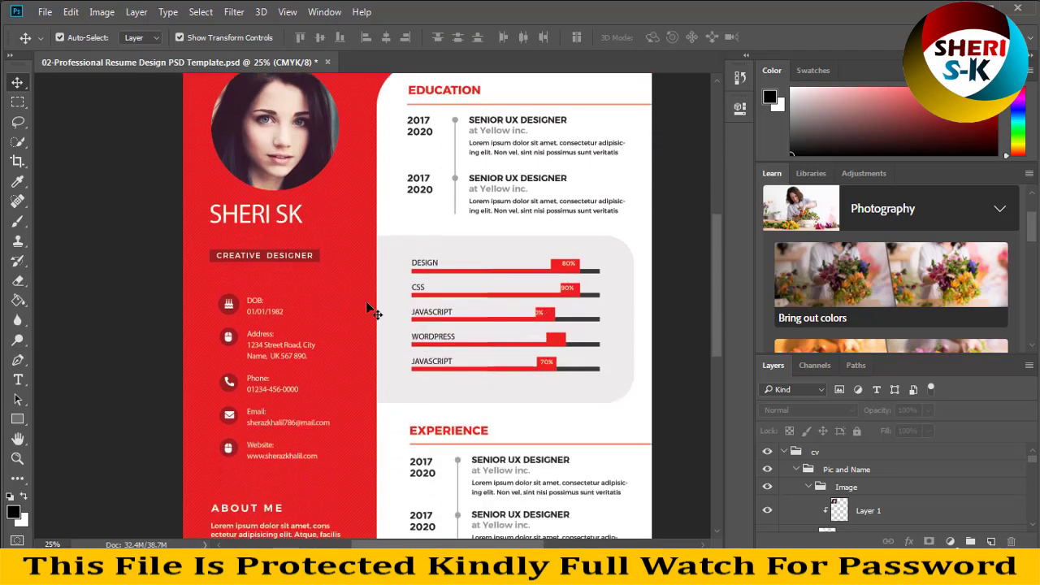
{"action": "scroll", "coordinate": [510, 360], "scroll_direction": "down", "scroll_amount": 4}
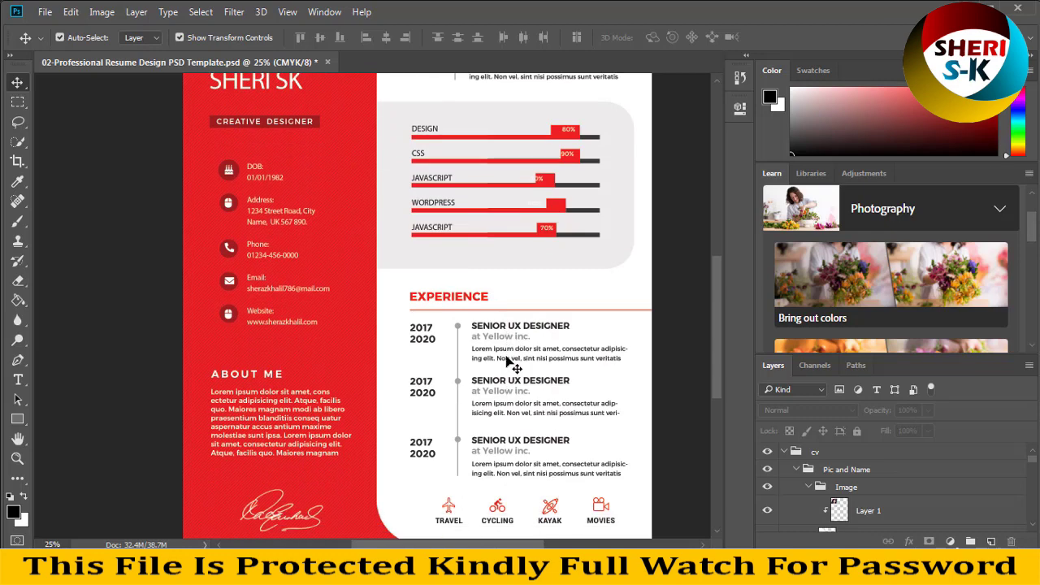
{"action": "scroll", "coordinate": [511, 363], "scroll_direction": "down", "scroll_amount": 2}
{"action": "left_click", "coordinate": [298, 467]}
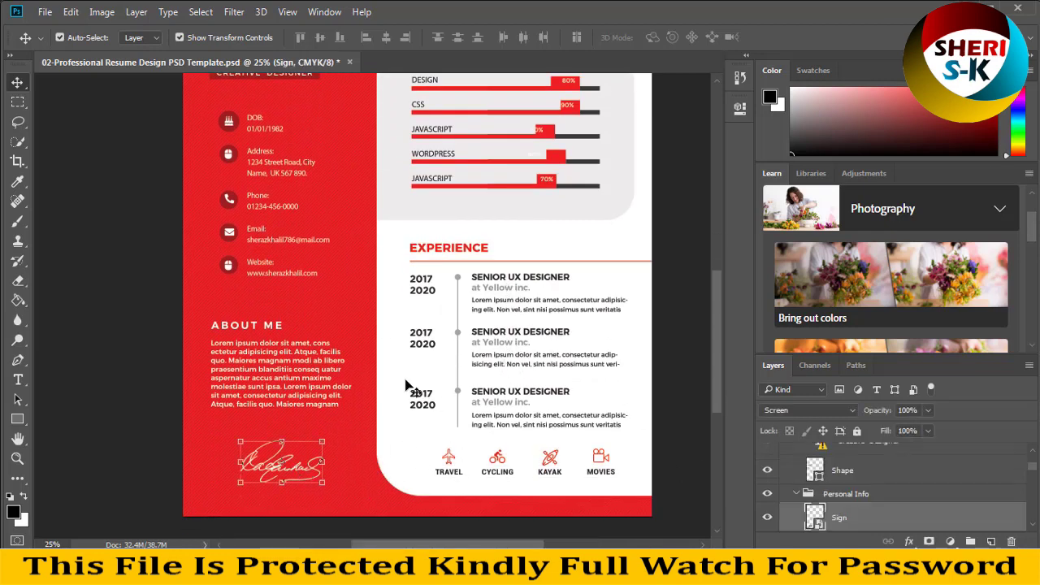
{"action": "scroll", "coordinate": [382, 391], "scroll_direction": "down", "scroll_amount": 1}
{"action": "scroll", "coordinate": [406, 374], "scroll_direction": "up", "scroll_amount": 5}
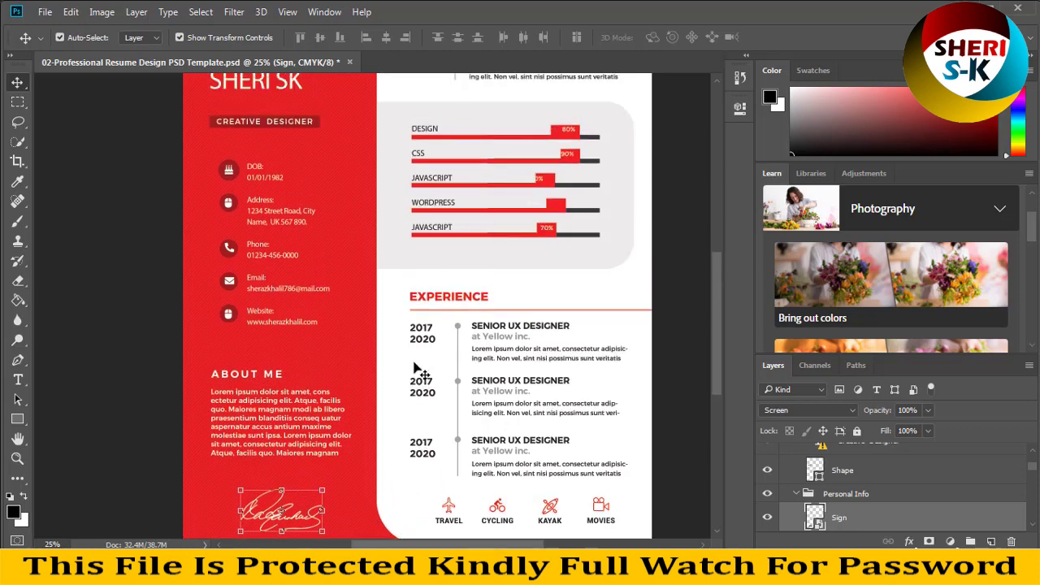
{"action": "left_click", "coordinate": [343, 212]}
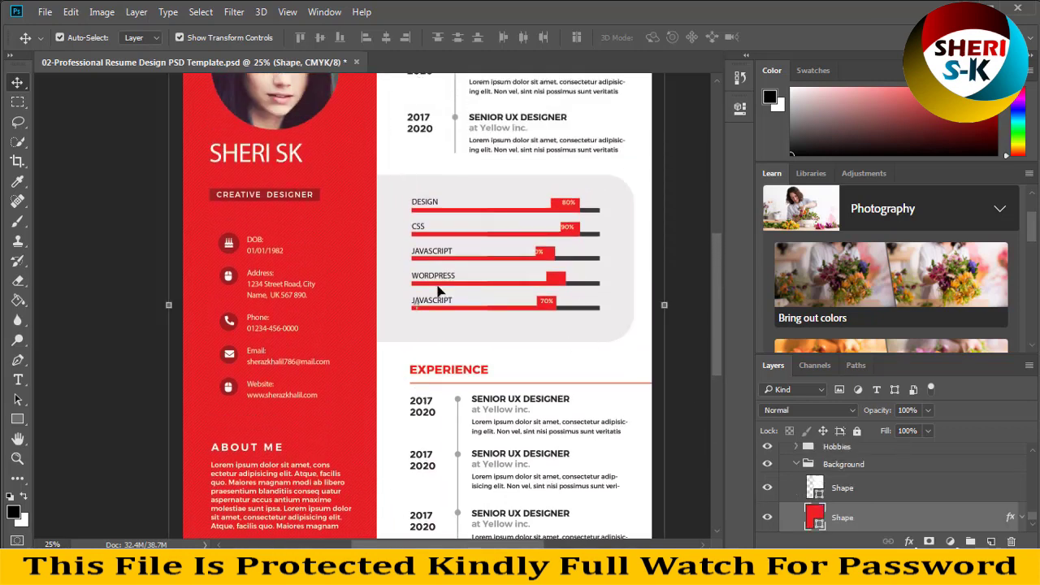
- Open the red sidebar's Pattern Overlay layer style settings
{"action": "left_click", "coordinate": [909, 541]}
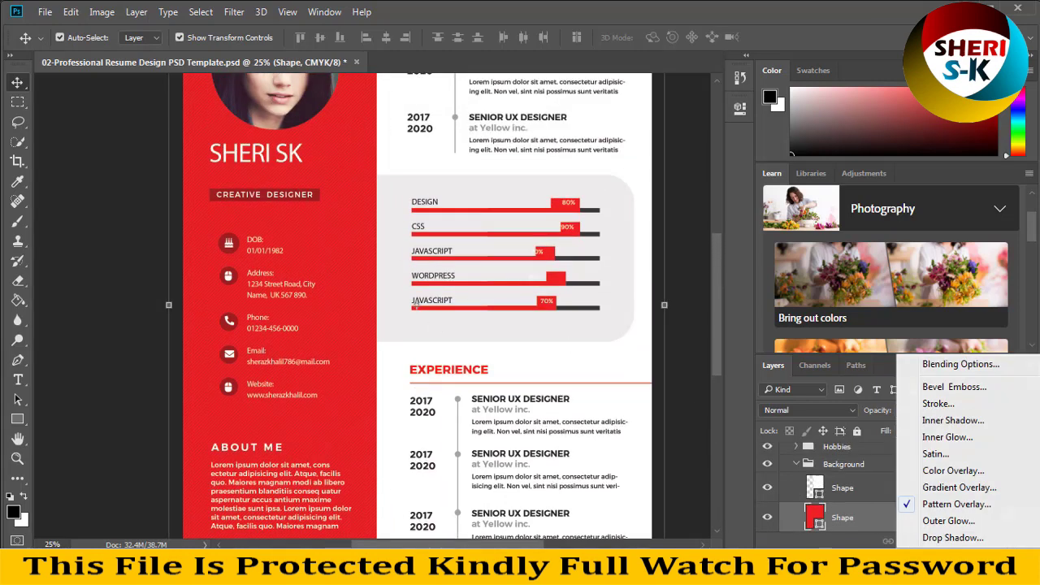
{"action": "left_click", "coordinate": [934, 512]}
{"action": "left_click_drag", "start_coordinate": [543, 76], "coordinate": [836, 132]}
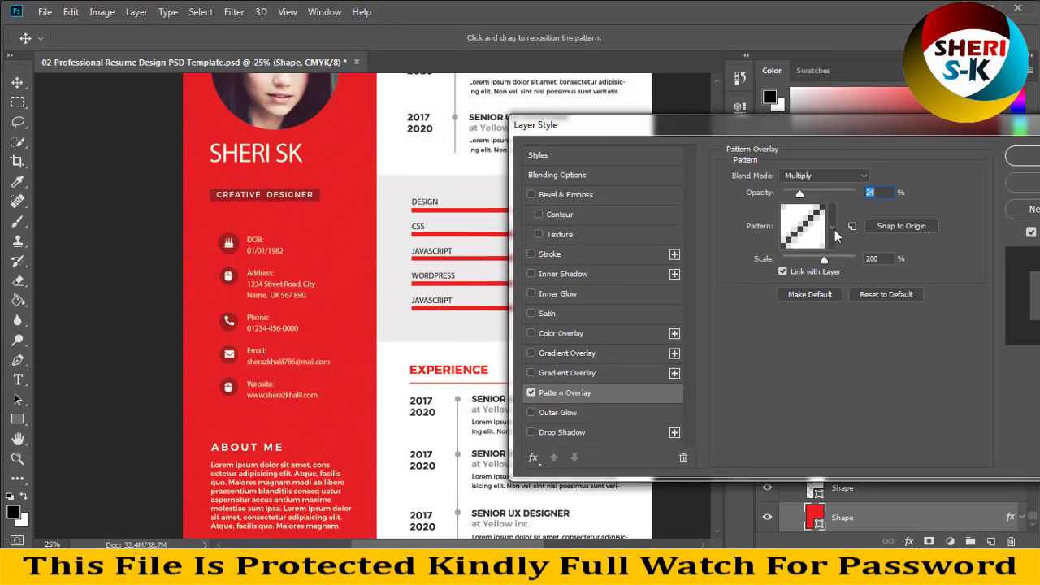
- Try dotted, diagonal, grey, yellow and purple patterns, ending on the plain white pattern
{"action": "left_click", "coordinate": [832, 229]}
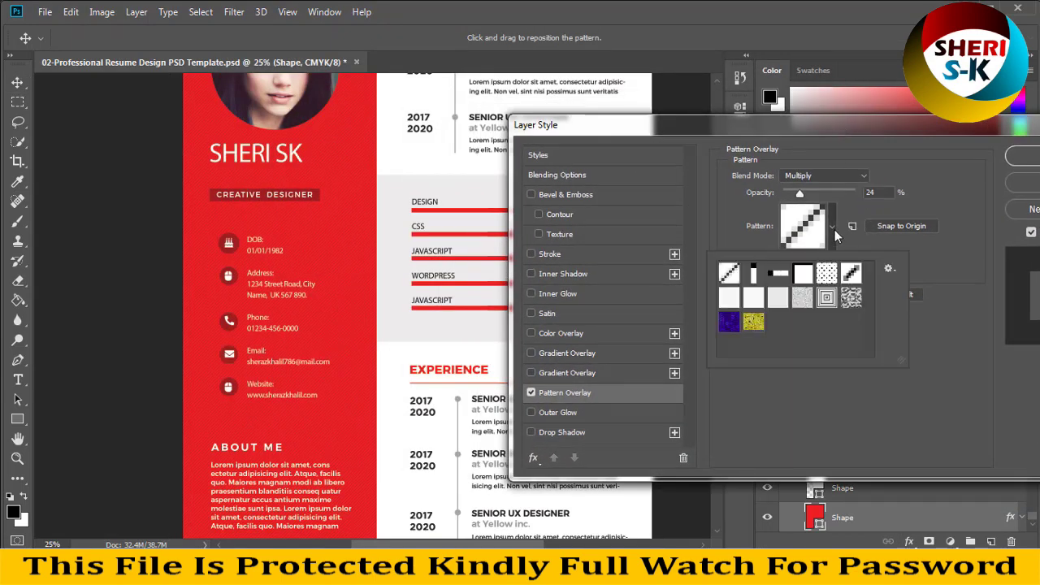
{"action": "left_click", "coordinate": [826, 273]}
{"action": "left_click", "coordinate": [851, 276]}
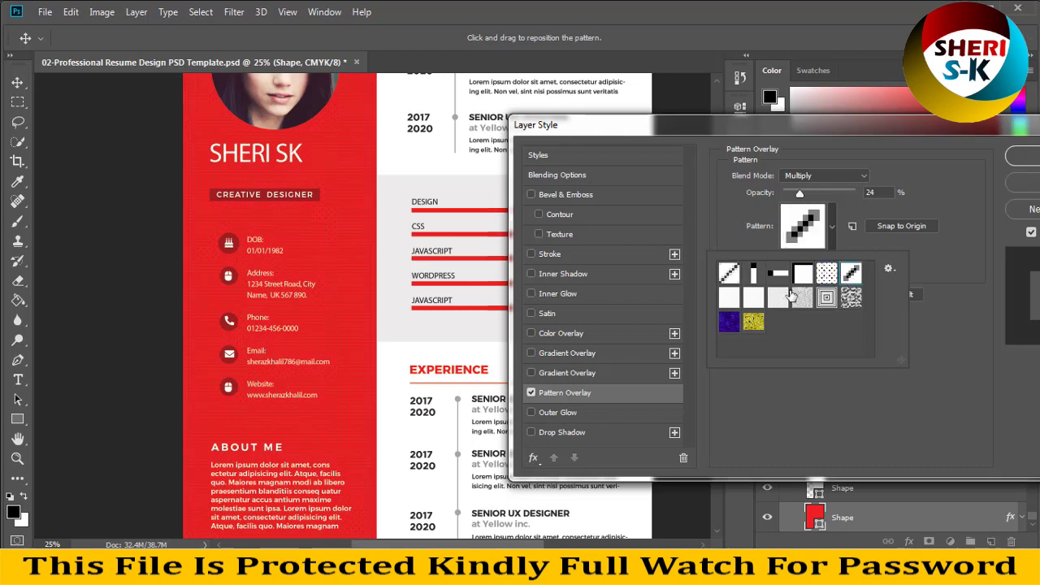
{"action": "left_click", "coordinate": [779, 299]}
{"action": "left_click", "coordinate": [754, 323]}
{"action": "left_click", "coordinate": [730, 324]}
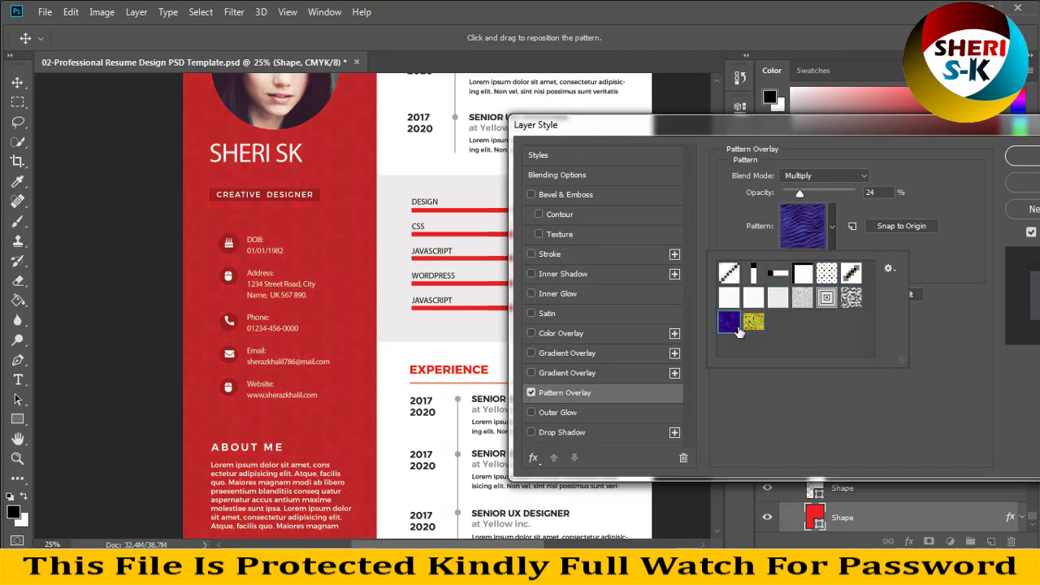
{"action": "left_click", "coordinate": [744, 307]}
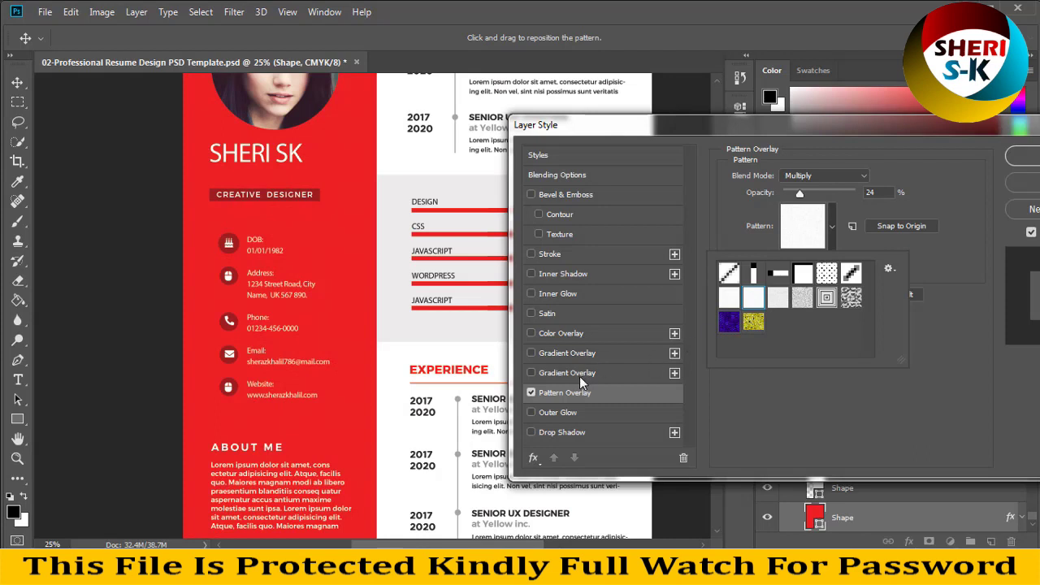
- Enable Color Overlay and preview magenta, dark red, red and green before cancelling the Color Picker
{"action": "left_click", "coordinate": [578, 336]}
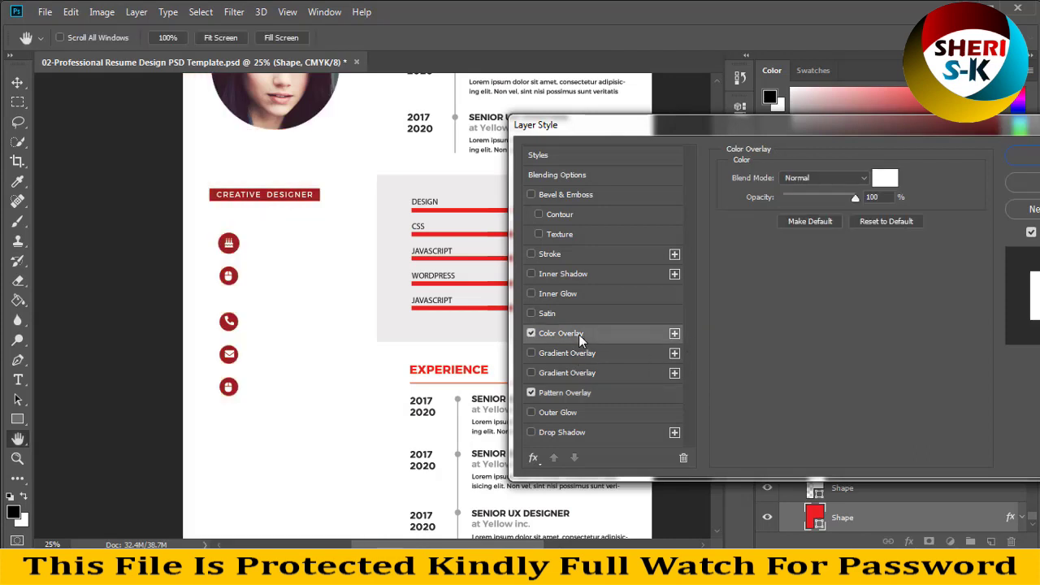
{"action": "left_click", "coordinate": [897, 182]}
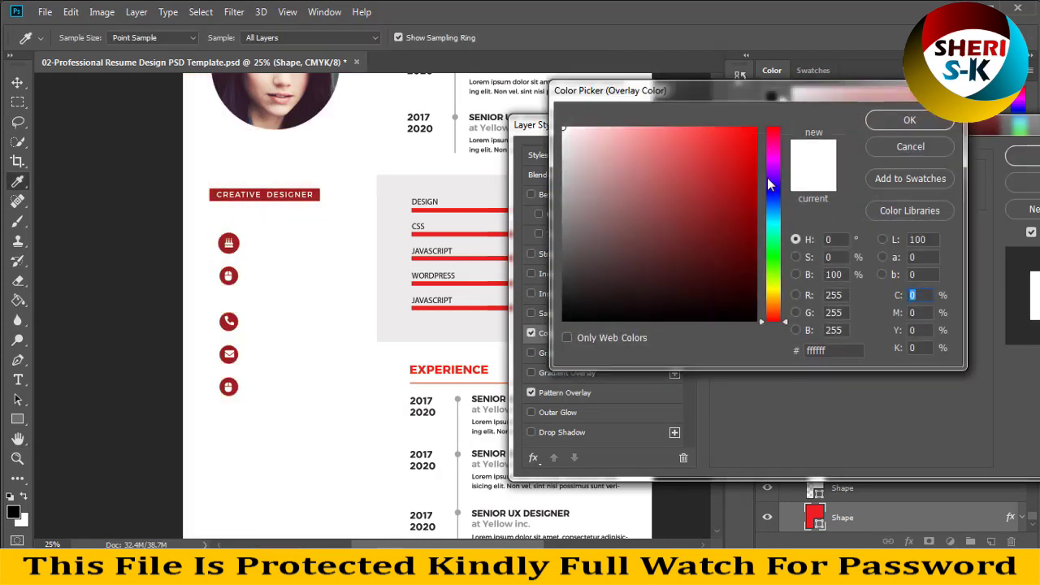
{"action": "left_click", "coordinate": [773, 149]}
{"action": "left_click", "coordinate": [718, 240]}
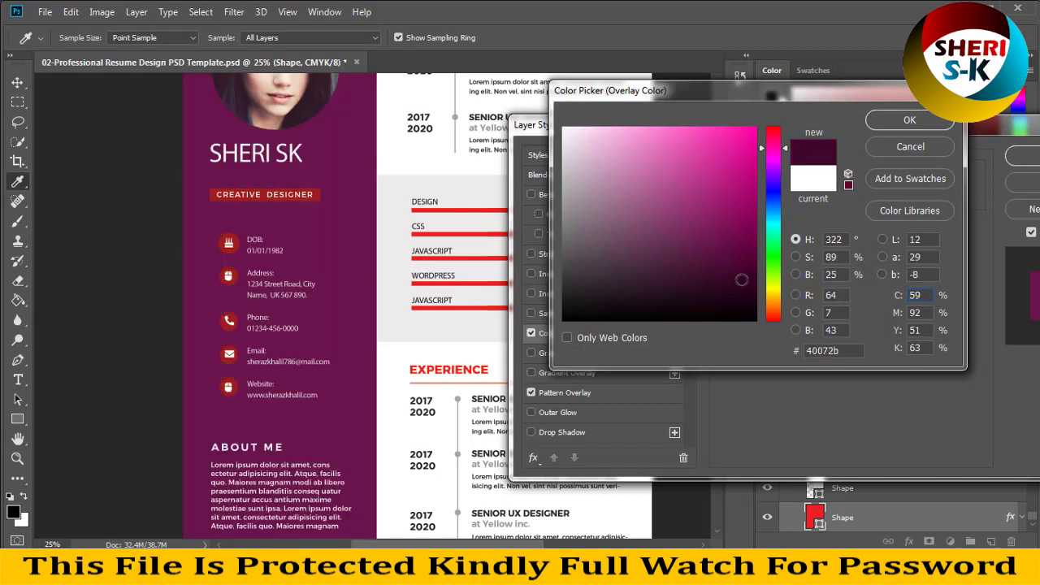
{"action": "left_click", "coordinate": [744, 287]}
{"action": "left_click_drag", "start_coordinate": [744, 287], "coordinate": [734, 306]}
{"action": "left_click_drag", "start_coordinate": [774, 149], "coordinate": [774, 131]}
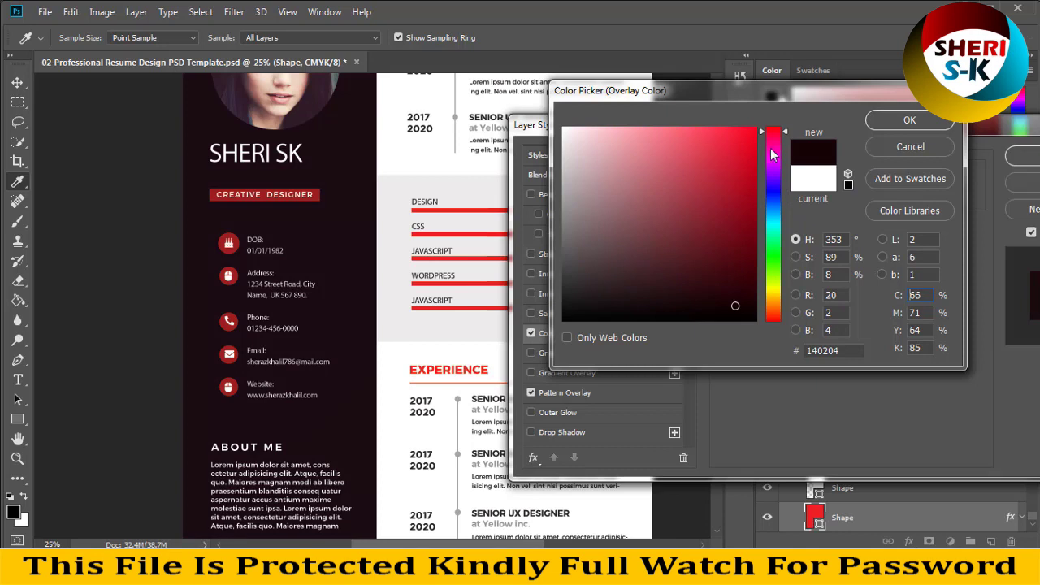
{"action": "left_click_drag", "start_coordinate": [752, 253], "coordinate": [750, 243]}
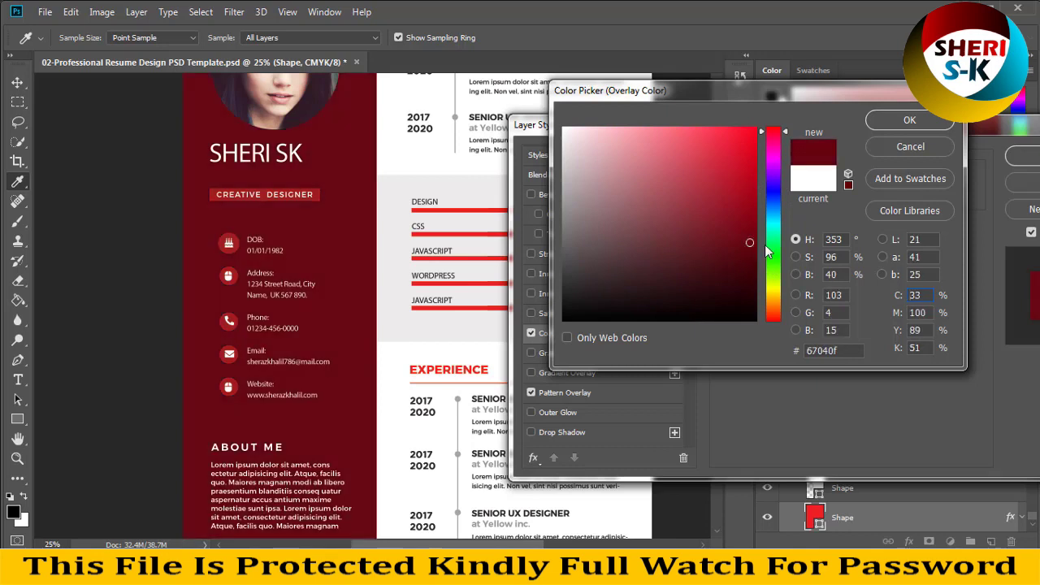
{"action": "left_click_drag", "start_coordinate": [772, 203], "coordinate": [778, 113]}
{"action": "mouse_move", "coordinate": [766, 257]}
{"action": "left_mouse_down"}
{"action": "mouse_move", "coordinate": [758, 289]}
{"action": "mouse_move", "coordinate": [772, 293]}
{"action": "mouse_move", "coordinate": [760, 127]}
{"action": "left_mouse_up"}
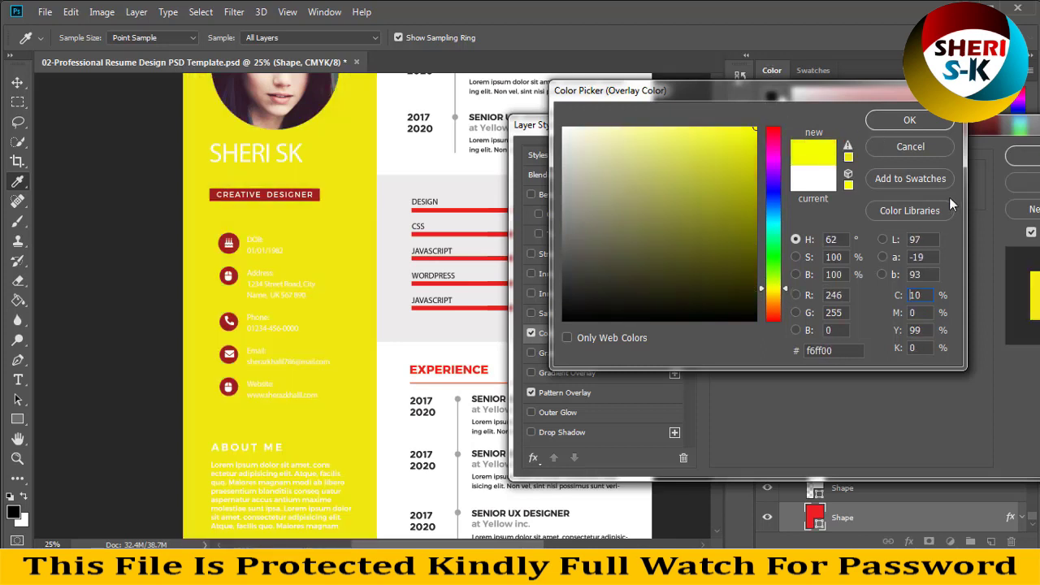
{"action": "left_click", "coordinate": [906, 146]}
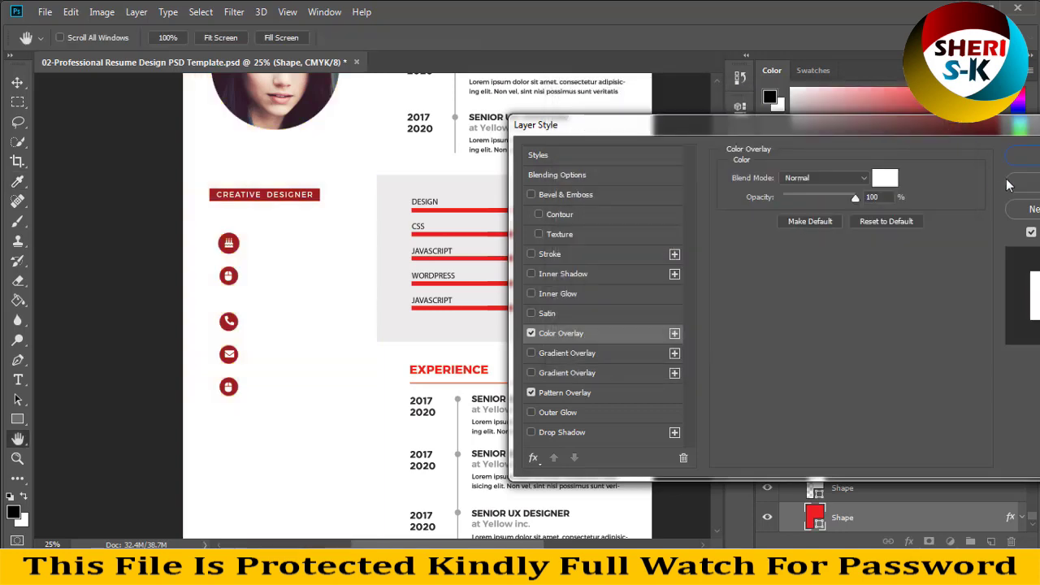
- Keep Normal blending and set the sidebar overlay colour to black
{"action": "left_click", "coordinate": [864, 178]}
{"action": "left_click", "coordinate": [887, 182]}
{"action": "left_click", "coordinate": [886, 180]}
{"action": "mouse_move", "coordinate": [741, 218]}
{"action": "left_mouse_down"}
{"action": "mouse_move", "coordinate": [634, 276]}
{"action": "mouse_move", "coordinate": [686, 214]}
{"action": "mouse_move", "coordinate": [506, 363]}
{"action": "mouse_move", "coordinate": [593, 286]}
{"action": "mouse_move", "coordinate": [907, 143]}
{"action": "left_mouse_up"}
- Discard the layer style changes, zoom out, and close the red resume without saving
{"action": "left_click", "coordinate": [910, 121]}
{"action": "key", "text": "Return"}
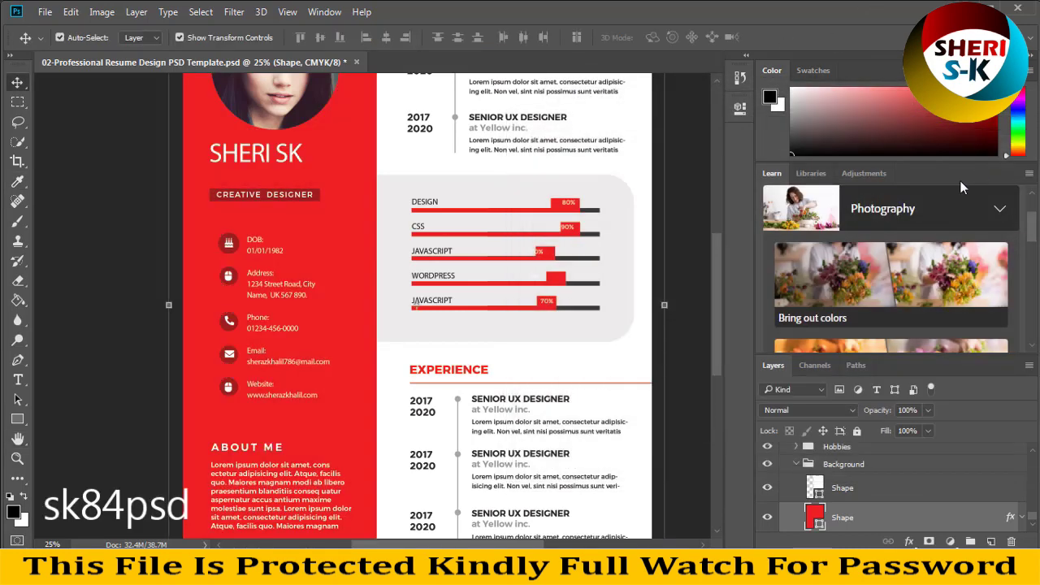
{"action": "key", "text": "ctrl+minus"}
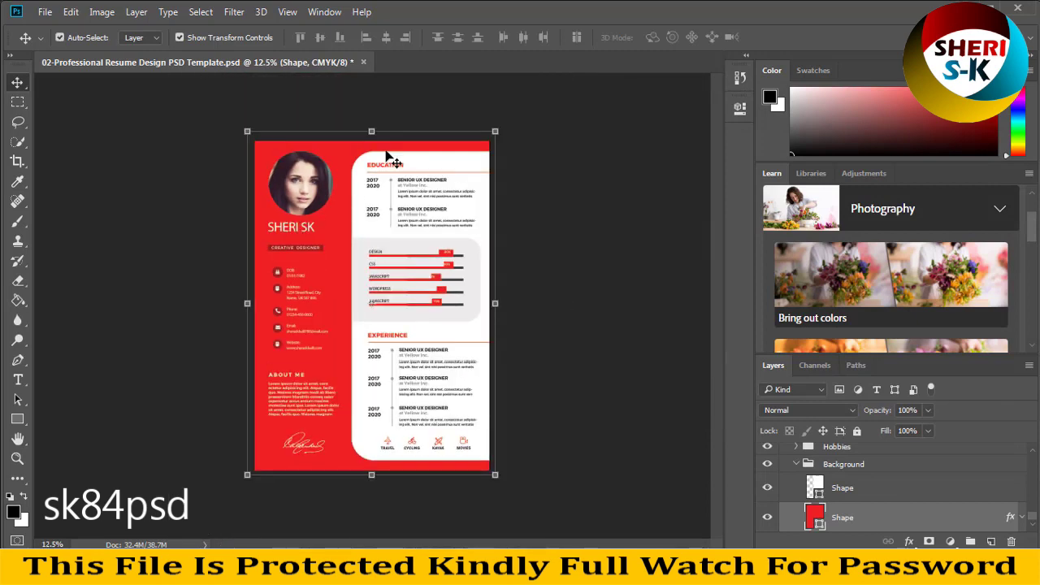
{"action": "left_click", "coordinate": [363, 63]}
{"action": "left_click", "coordinate": [500, 217]}
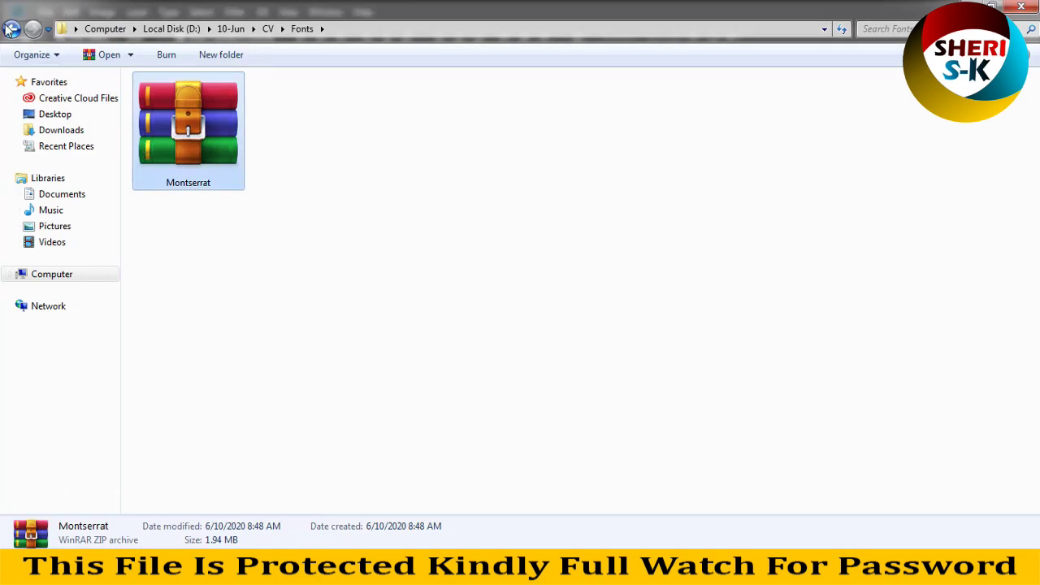
- Return to the CV folder and open 03-Professional Resume Design PSD Template with Photoshop CC 2018
{"action": "left_click", "coordinate": [10, 30]}
{"action": "left_click", "coordinate": [868, 218]}
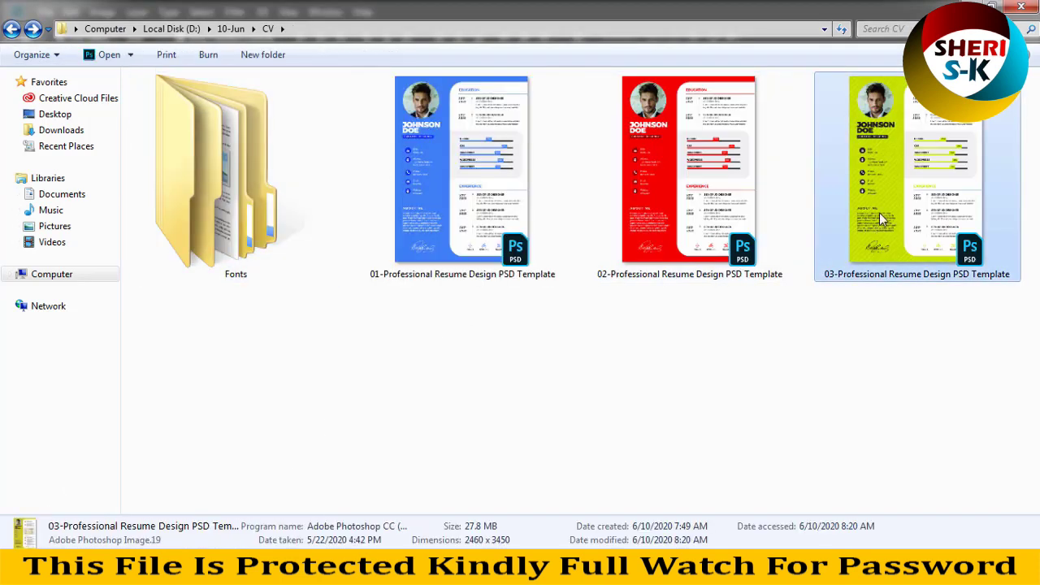
{"action": "right_click", "coordinate": [865, 221]}
{"action": "mouse_move", "coordinate": [730, 306]}
{"action": "left_click", "coordinate": [564, 318]}
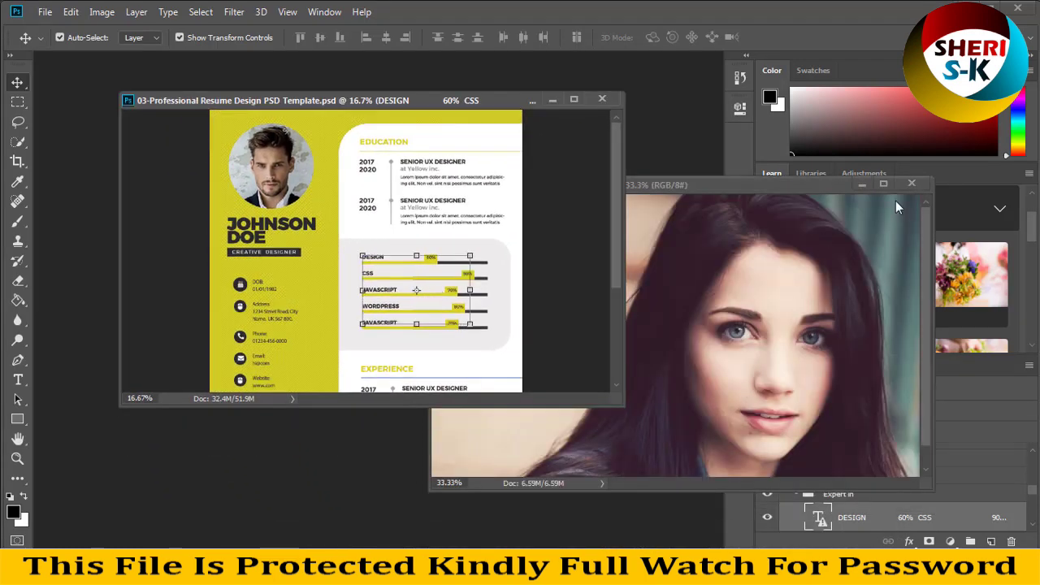
- Close the brunette portrait, enlarge the resume window, then select the contact text and yellow sidebar
{"action": "left_click", "coordinate": [908, 184]}
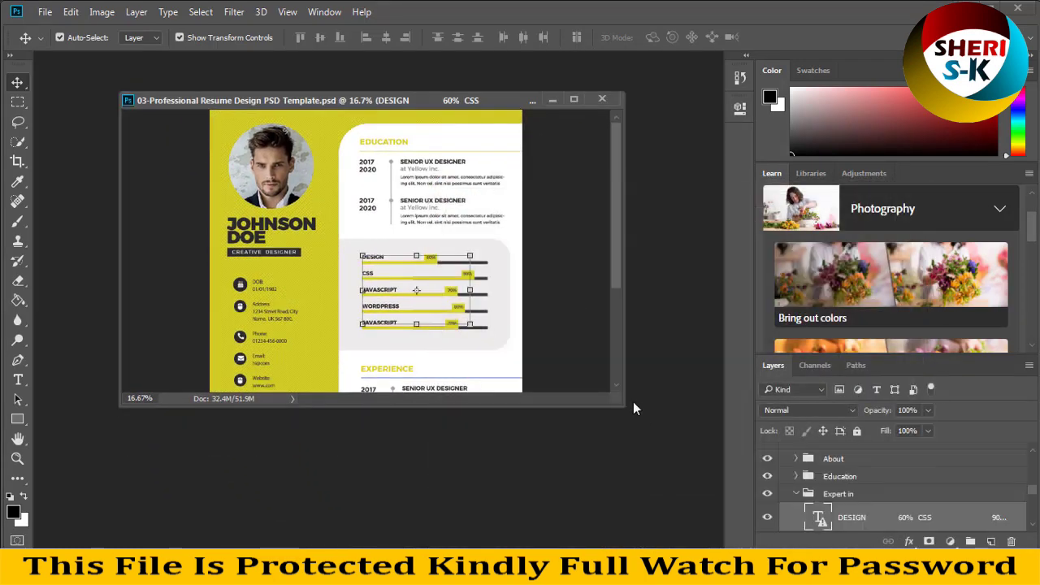
{"action": "left_click_drag", "start_coordinate": [623, 400], "coordinate": [687, 516]}
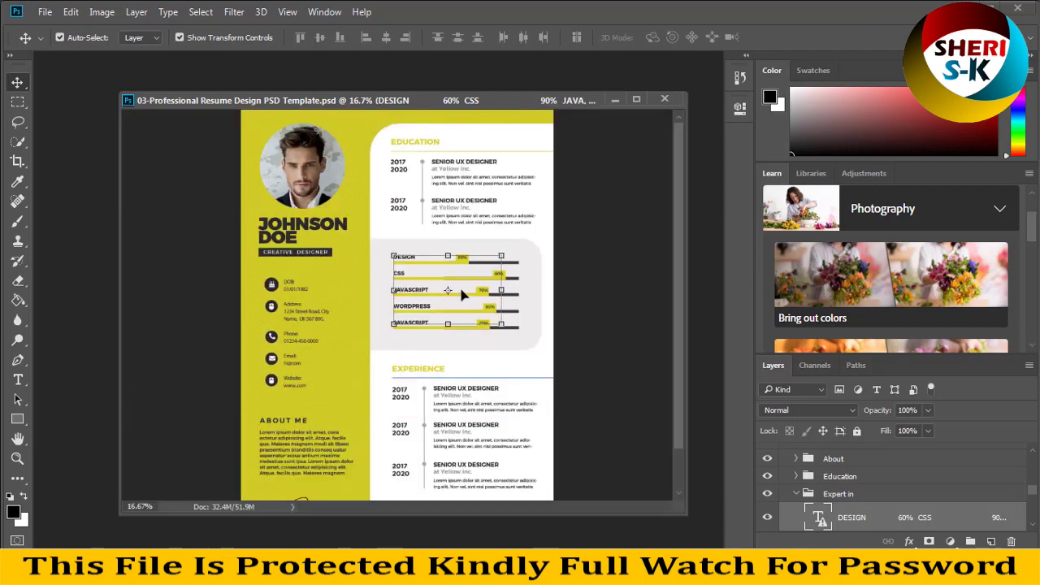
{"action": "scroll", "coordinate": [453, 297], "scroll_direction": "down", "scroll_amount": 3}
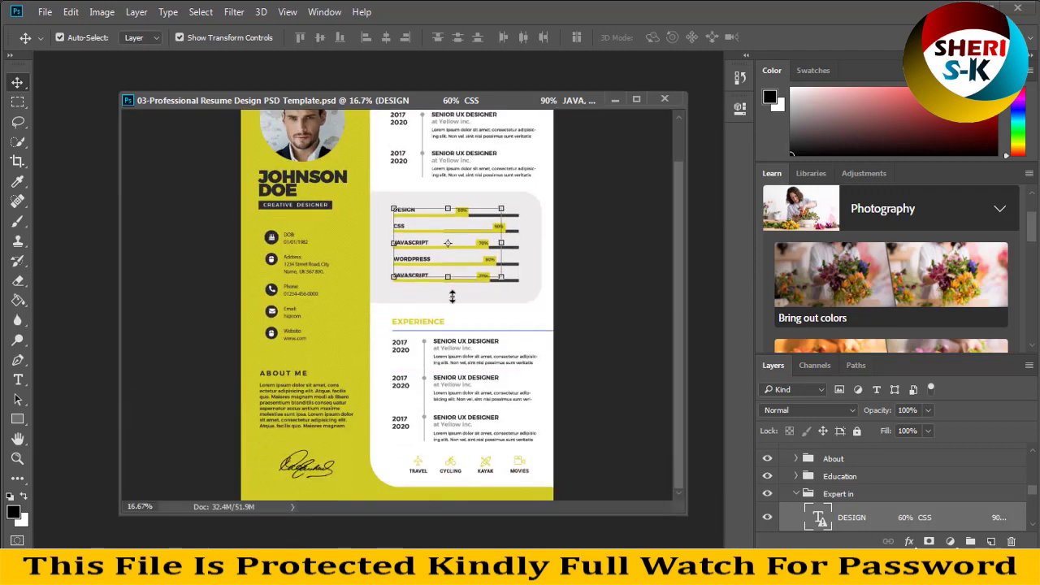
{"action": "scroll", "coordinate": [453, 297], "scroll_direction": "up", "scroll_amount": 3}
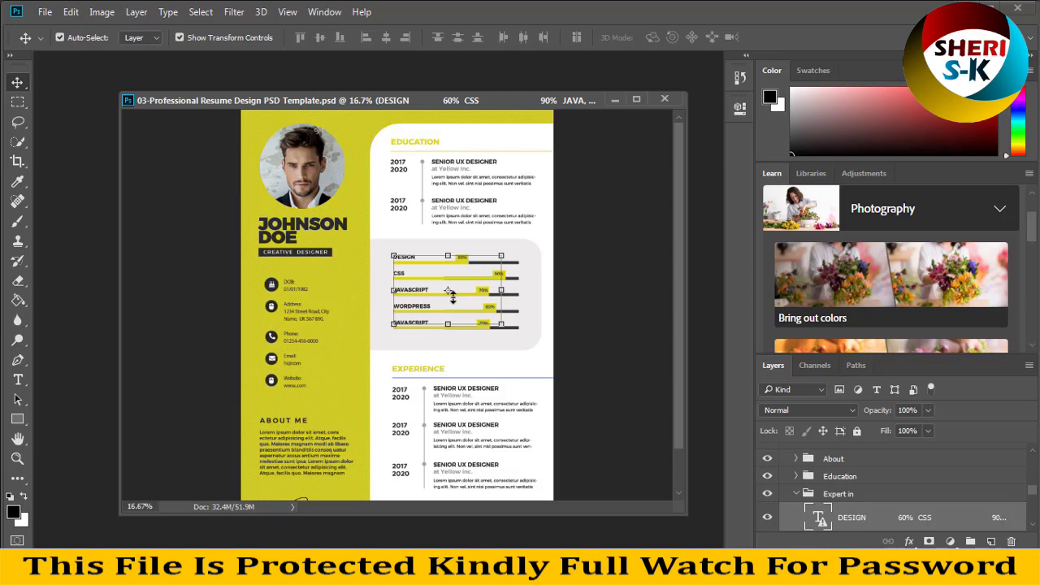
{"action": "left_click", "coordinate": [297, 355]}
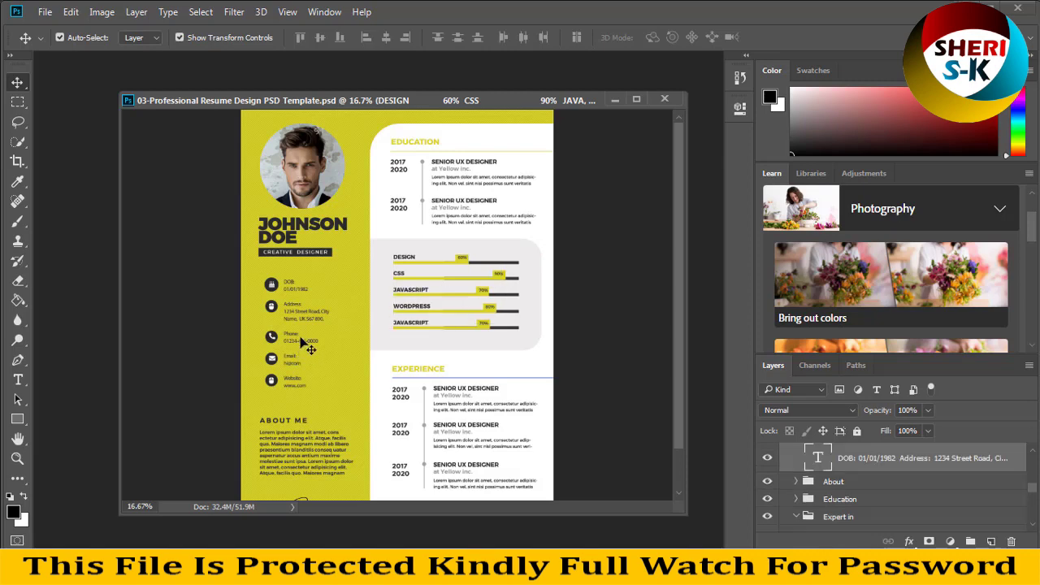
{"action": "left_click", "coordinate": [264, 282]}
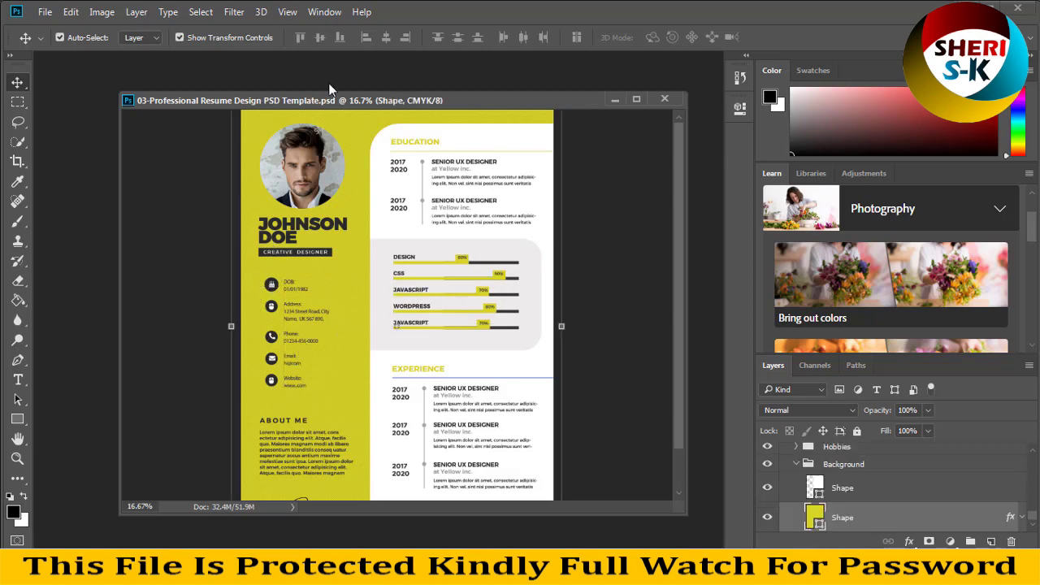